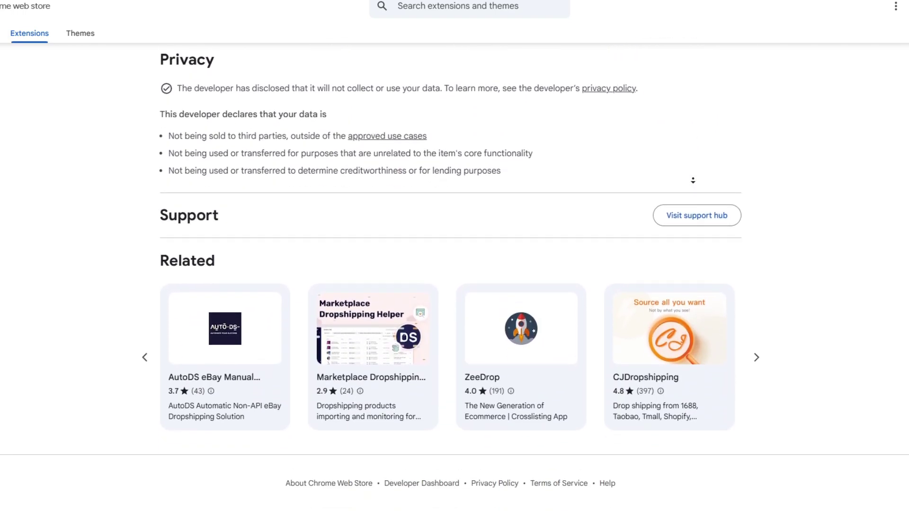
# Step: Review the AutoDS - Dropshipping Helper extension's store listing, including its ratings, details, privacy section and overview
pyautogui.scroll(8, 693, 180)
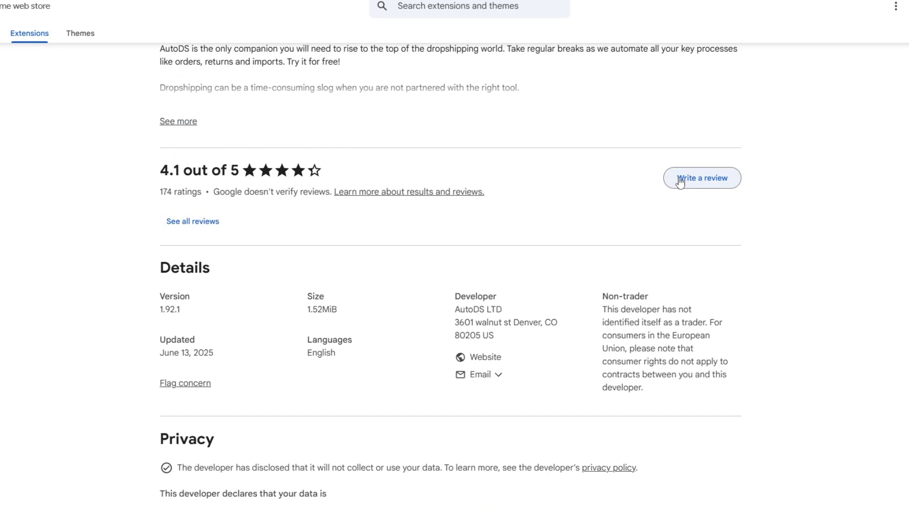
pyautogui.scroll(1, 681, 181)
pyautogui.scroll(-2, 625, 146)
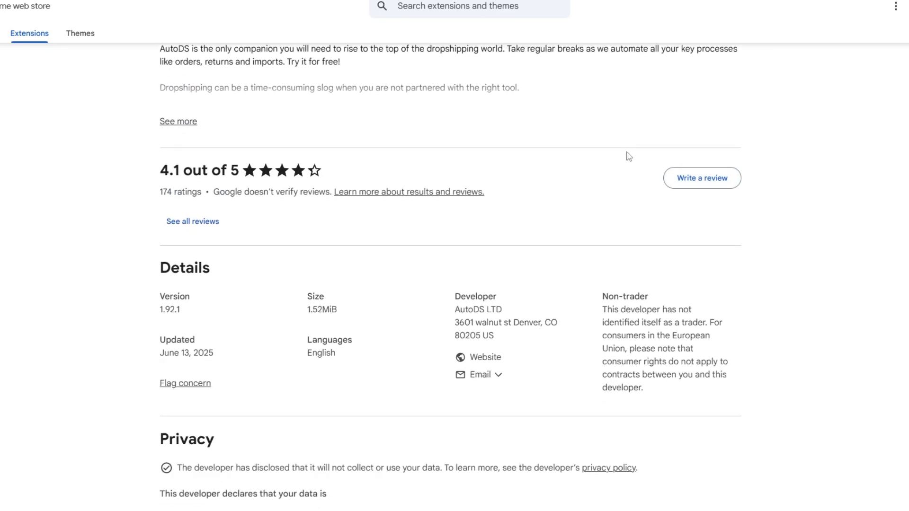
pyautogui.scroll(-1, 633, 160)
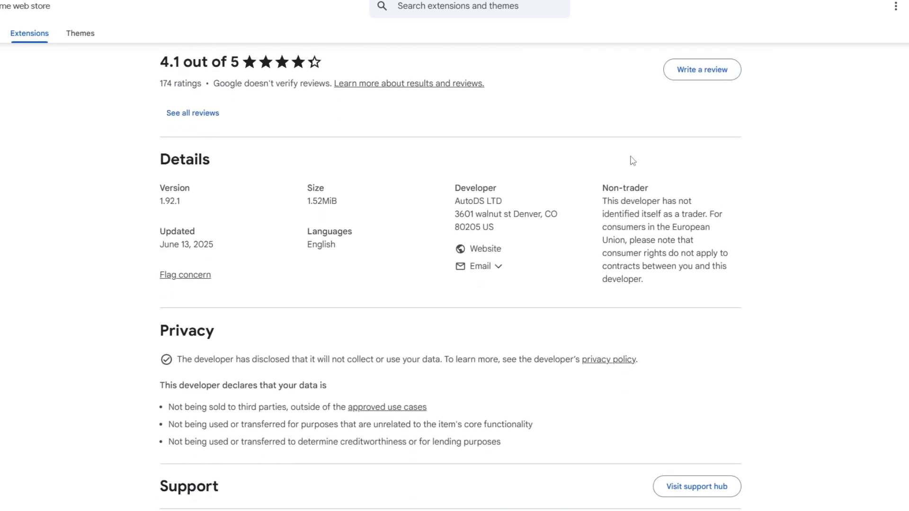
pyautogui.scroll(-1, 633, 161)
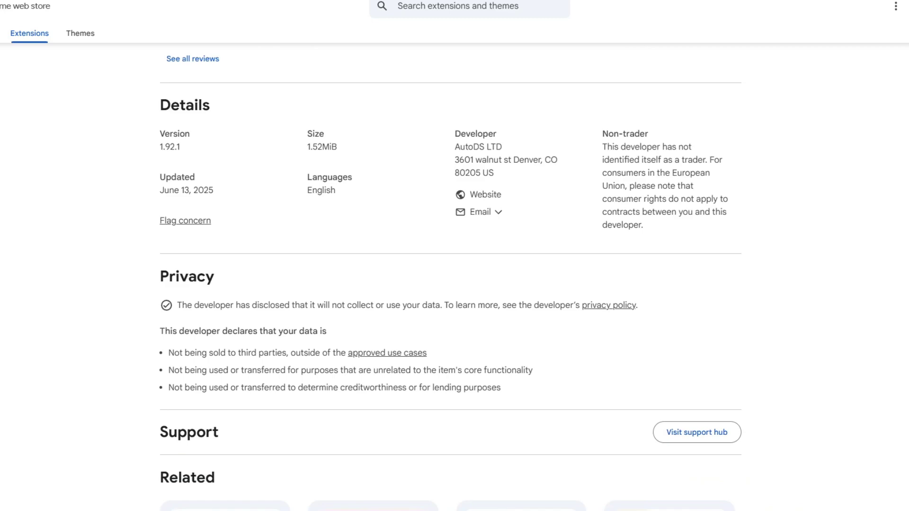
pyautogui.scroll(5, 616, 160)
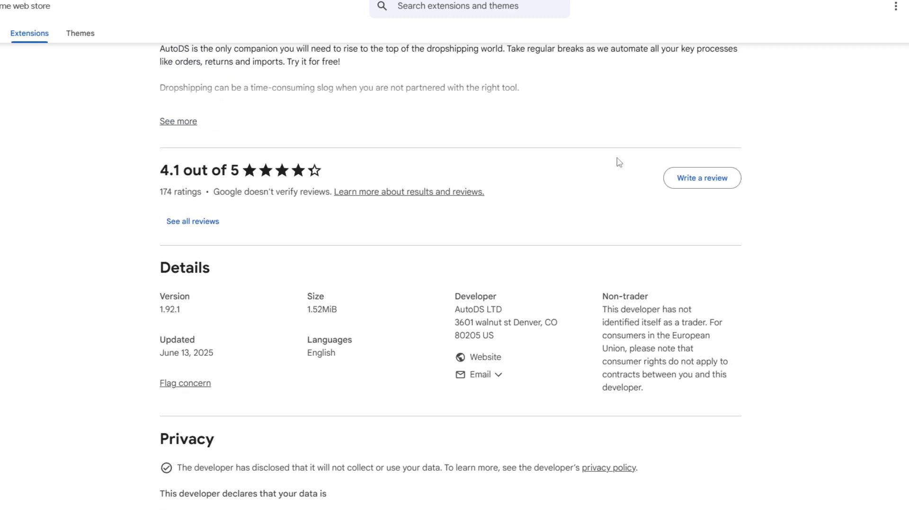
pyautogui.scroll(1, 619, 162)
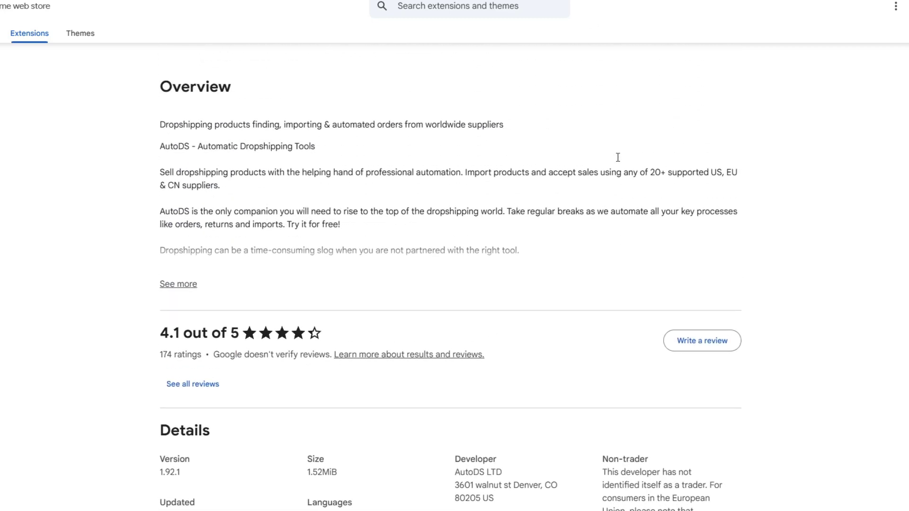
pyautogui.scroll(1, 619, 162)
pyautogui.scroll(5, 619, 161)
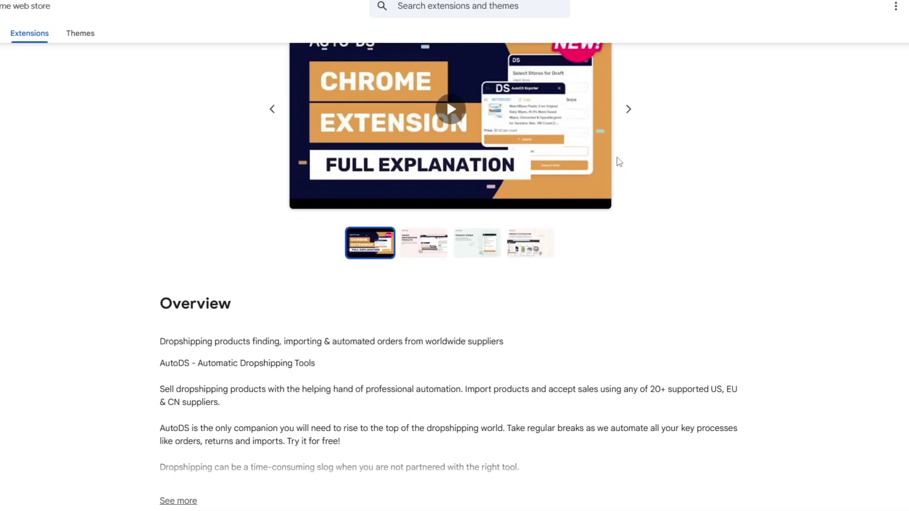
pyautogui.scroll(1, 619, 162)
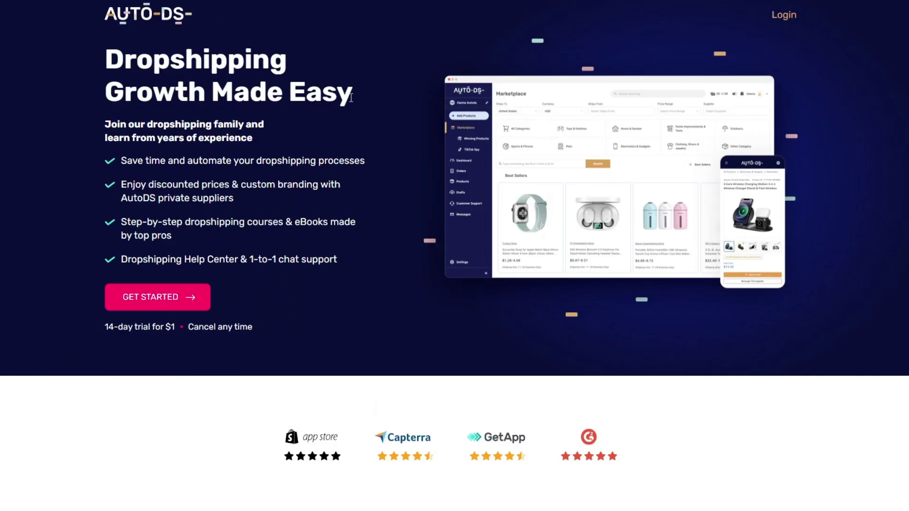
# Step: Read the AutoDS landing page's introduction and its sections on the AI-built Shopify store, product research system and product imports
pyautogui.scroll(-2, 351, 99)
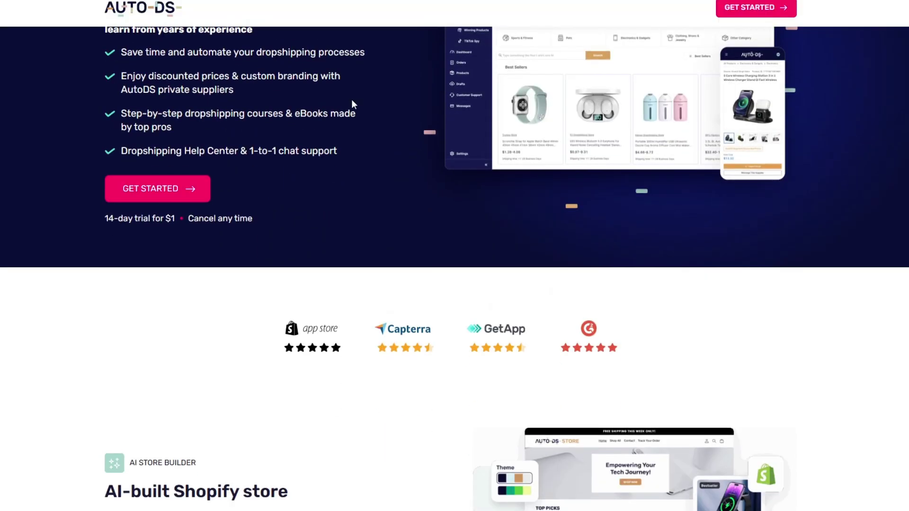
pyautogui.scroll(-3, 351, 99)
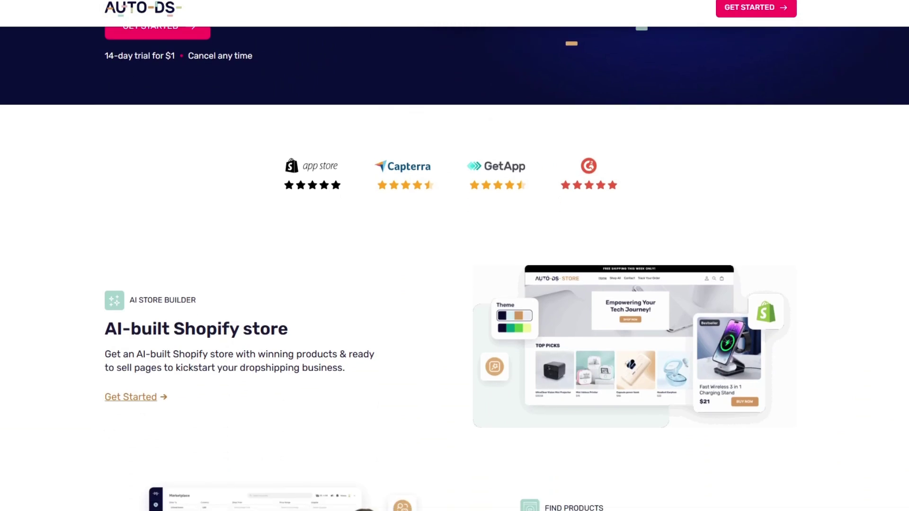
pyautogui.scroll(-2, 455, 166)
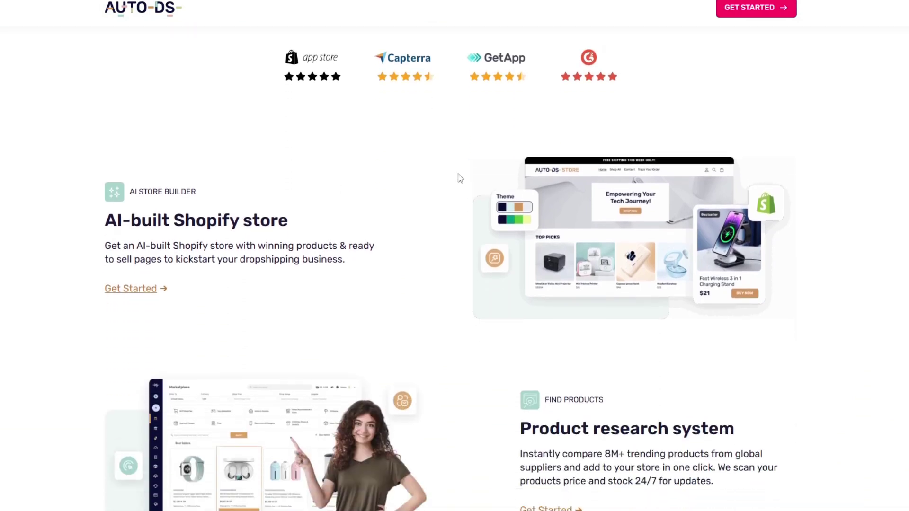
pyautogui.scroll(-1, 458, 177)
pyautogui.scroll(-1, 459, 175)
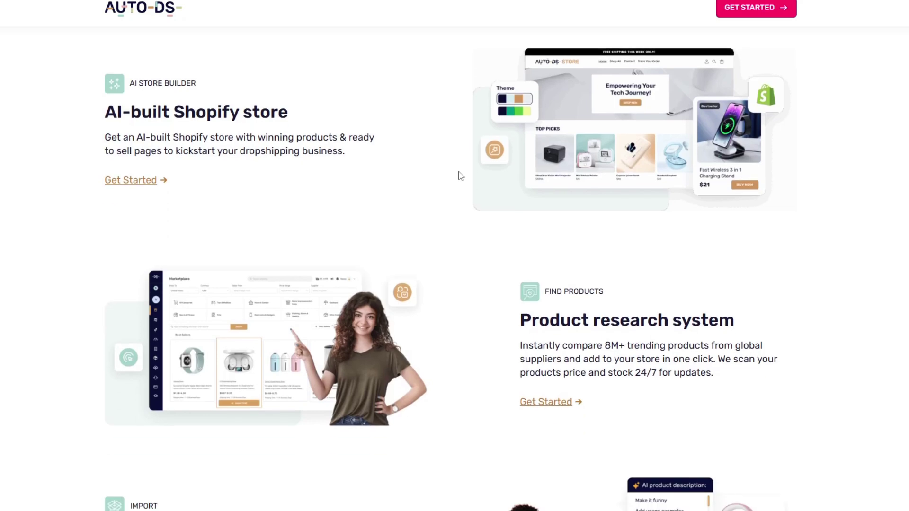
pyautogui.scroll(-1, 463, 175)
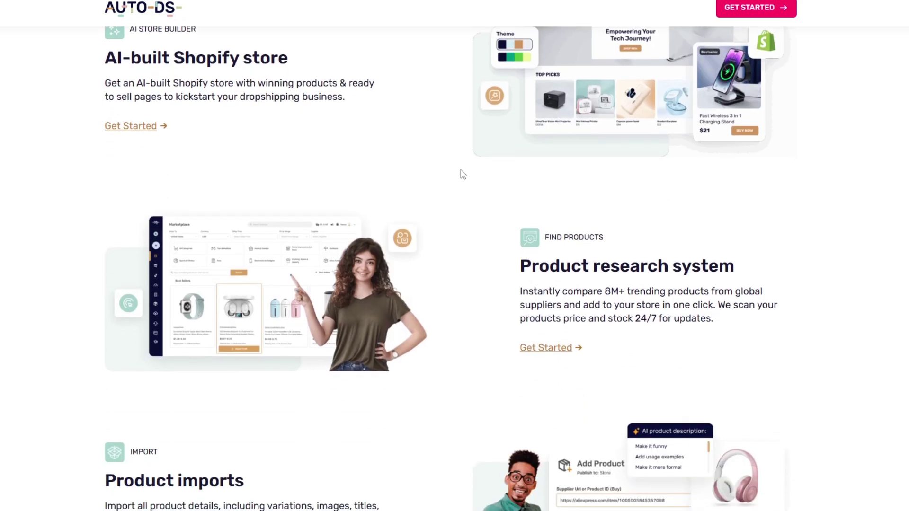
pyautogui.scroll(-1, 463, 174)
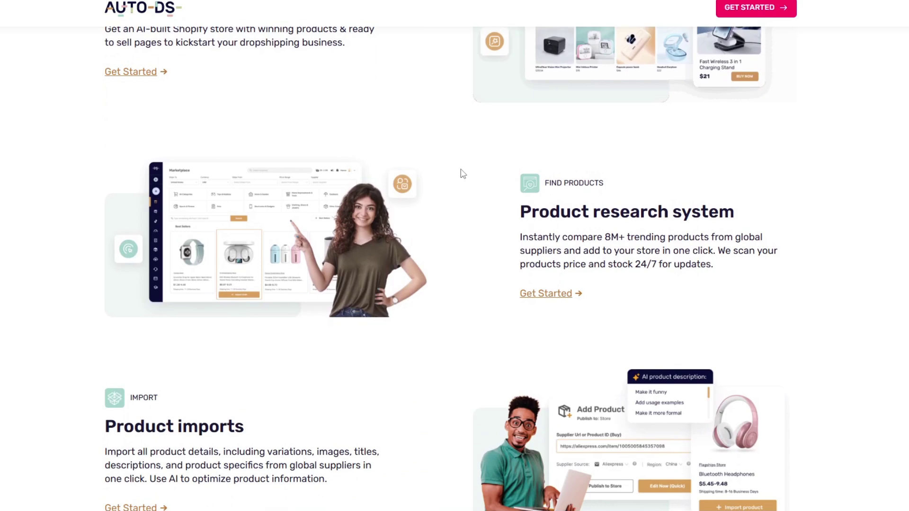
pyautogui.scroll(-1, 463, 175)
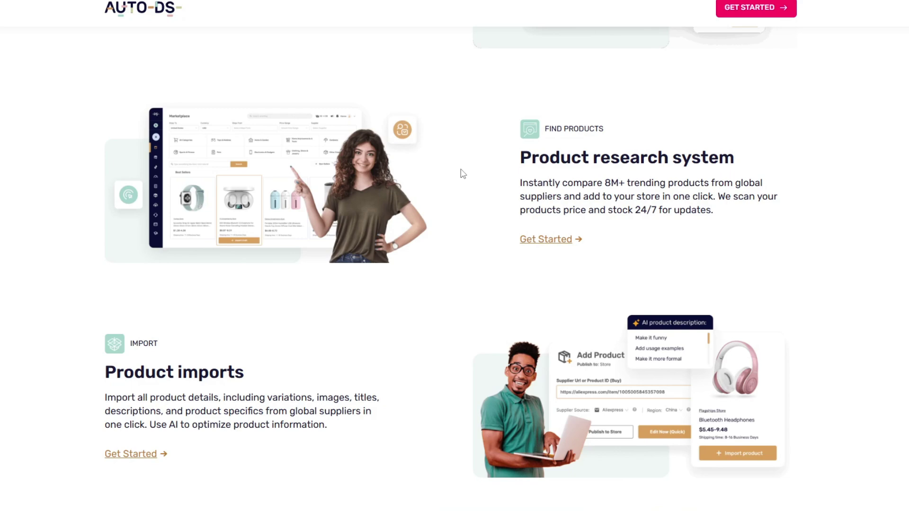
pyautogui.scroll(-2, 463, 172)
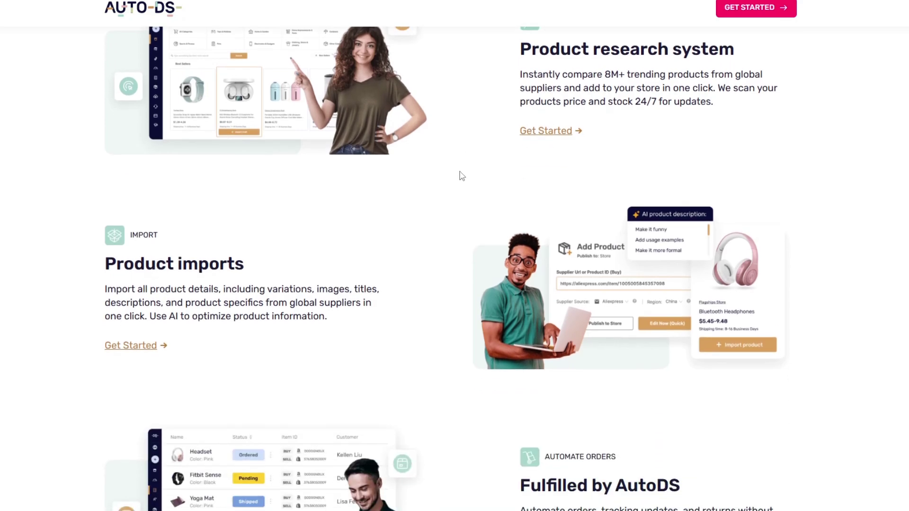
pyautogui.scroll(-1, 462, 176)
pyautogui.scroll(-1, 462, 175)
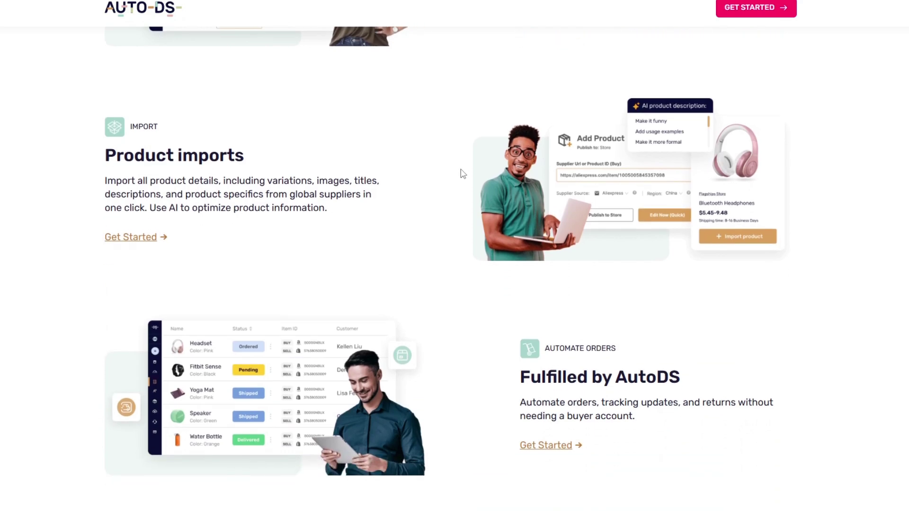
# Step: Examine the AutoDS sections on order fulfilment, print on demand, product sourcing, live chat support and the AI Shopify page builder
pyautogui.scroll(-2, 462, 175)
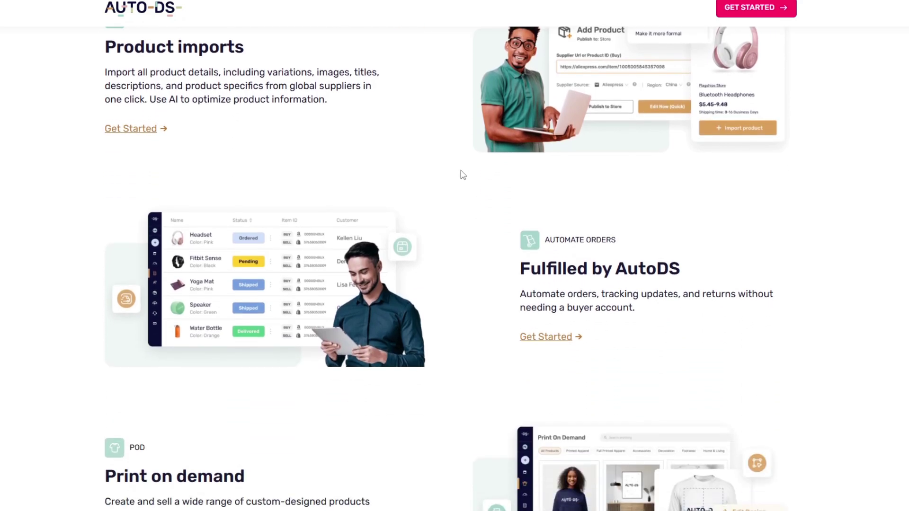
pyautogui.scroll(-1, 463, 175)
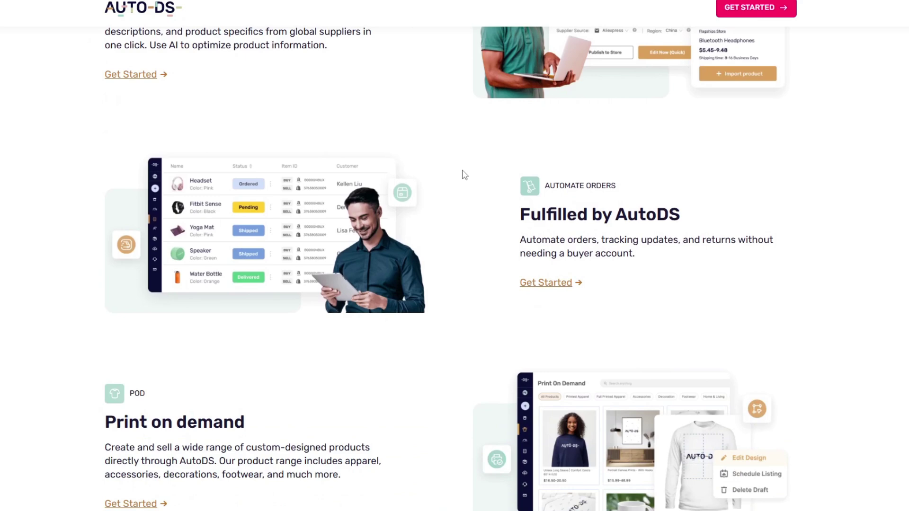
pyautogui.scroll(-3, 465, 175)
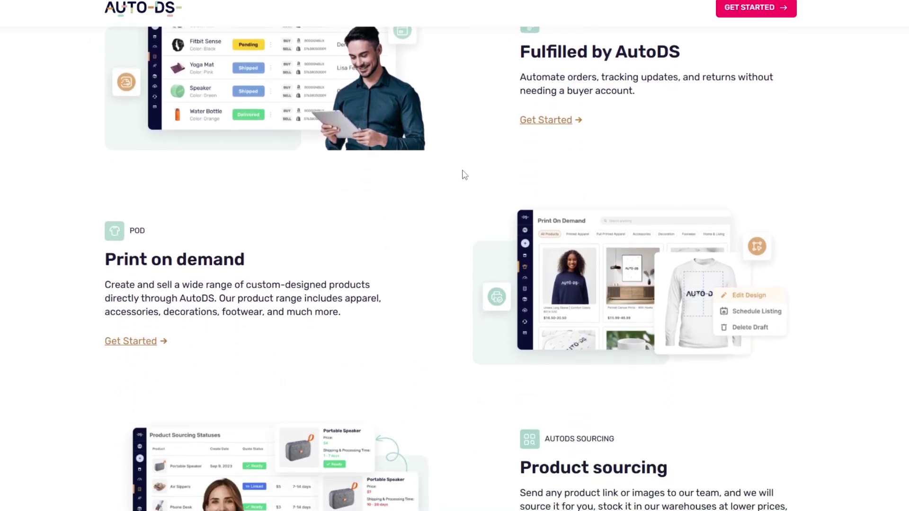
pyautogui.scroll(-3, 464, 175)
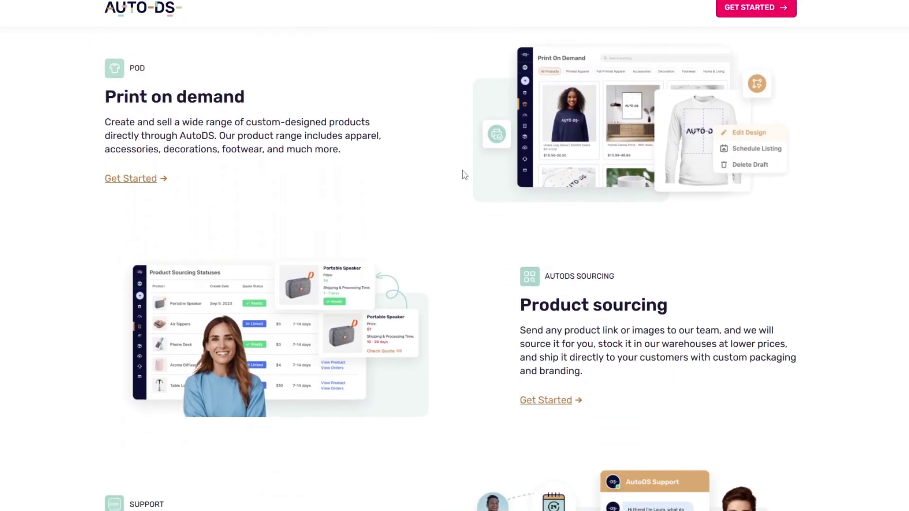
pyautogui.scroll(-2, 464, 175)
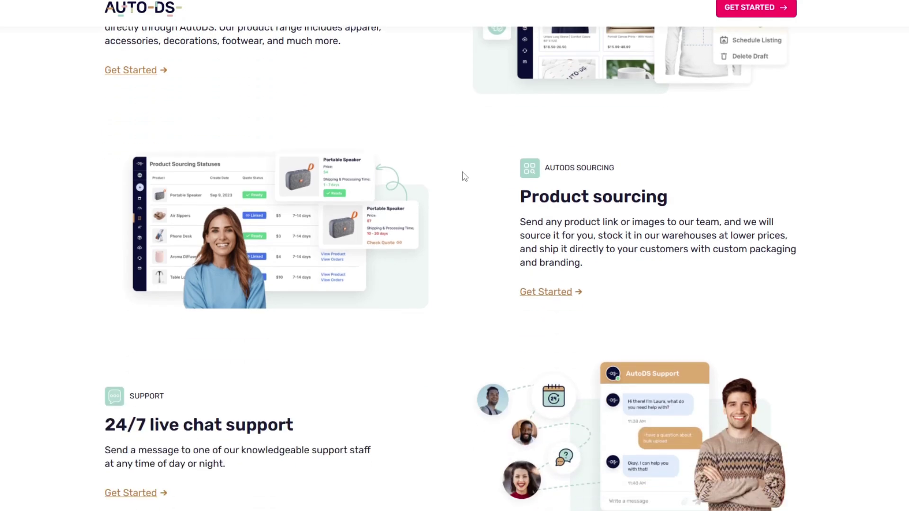
pyautogui.scroll(-2, 464, 176)
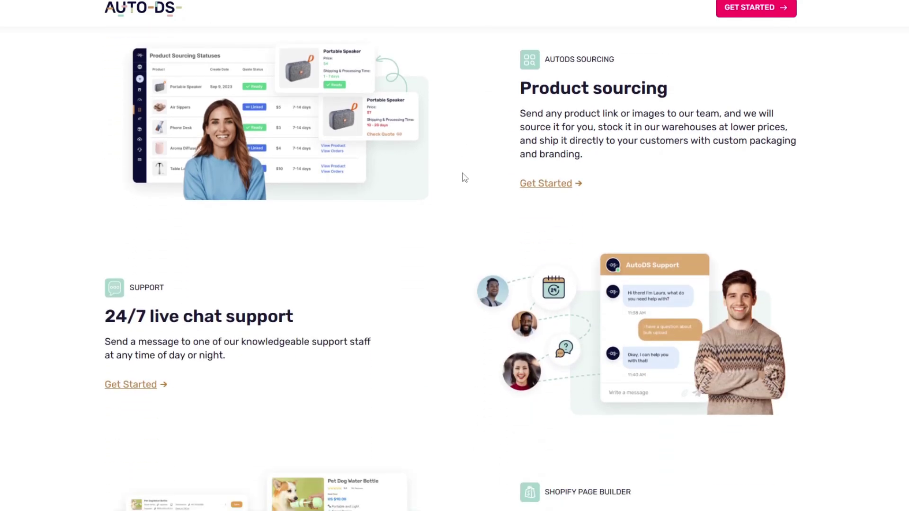
pyautogui.scroll(-2, 464, 177)
pyautogui.scroll(-3, 464, 178)
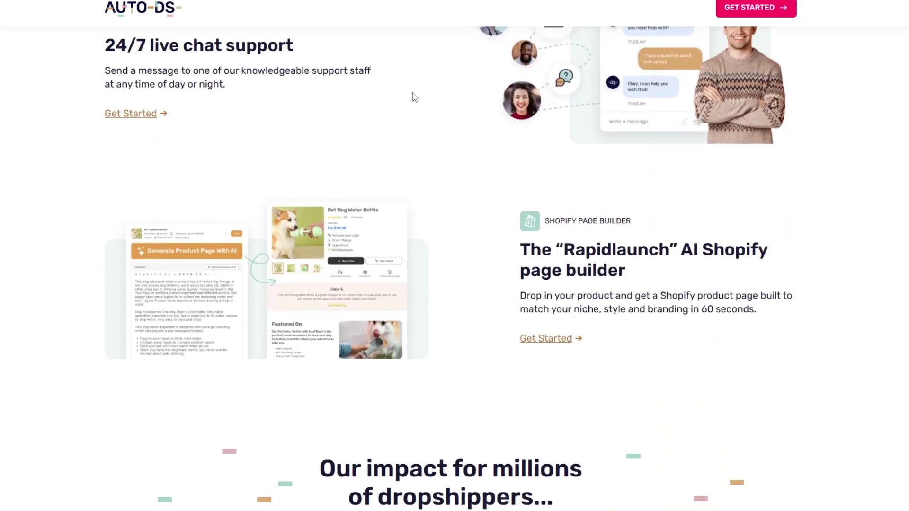
pyautogui.scroll(-2, 415, 98)
pyautogui.scroll(-4, 435, 108)
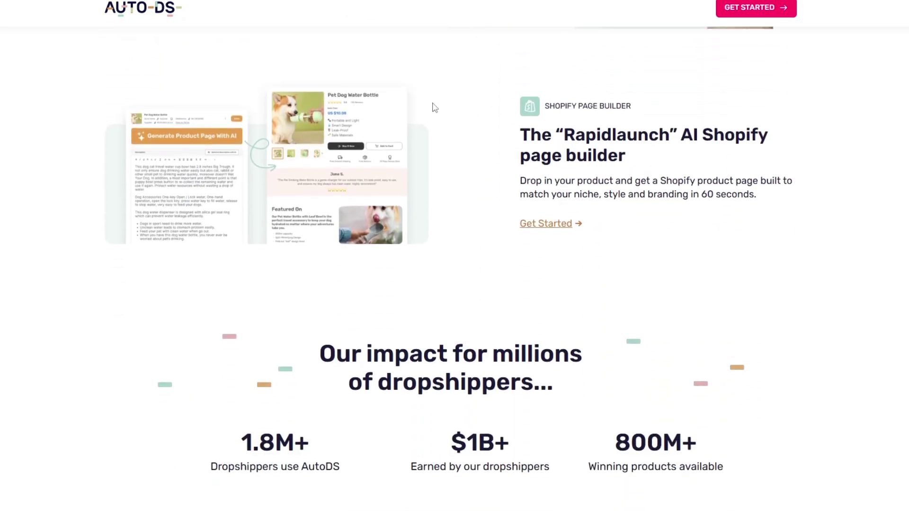
# Step: Look through the AutoDS impact figures, supported dropshipping suppliers and marketplaces, and entrepreneur testimonials
pyautogui.scroll(-2, 435, 108)
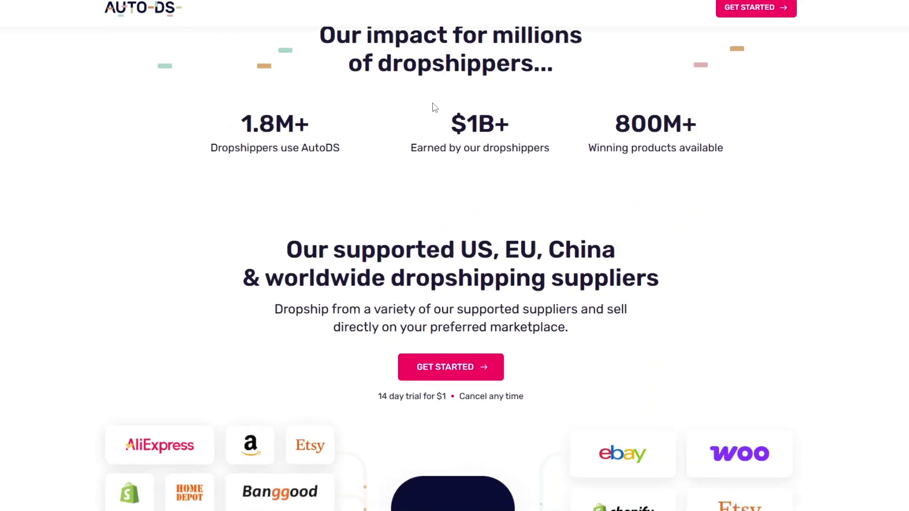
pyautogui.scroll(-2, 435, 108)
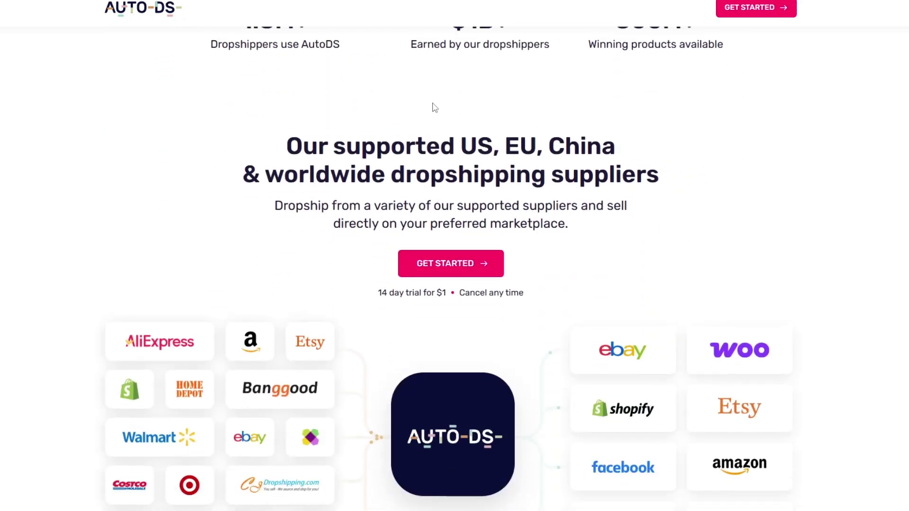
pyautogui.scroll(-1, 435, 107)
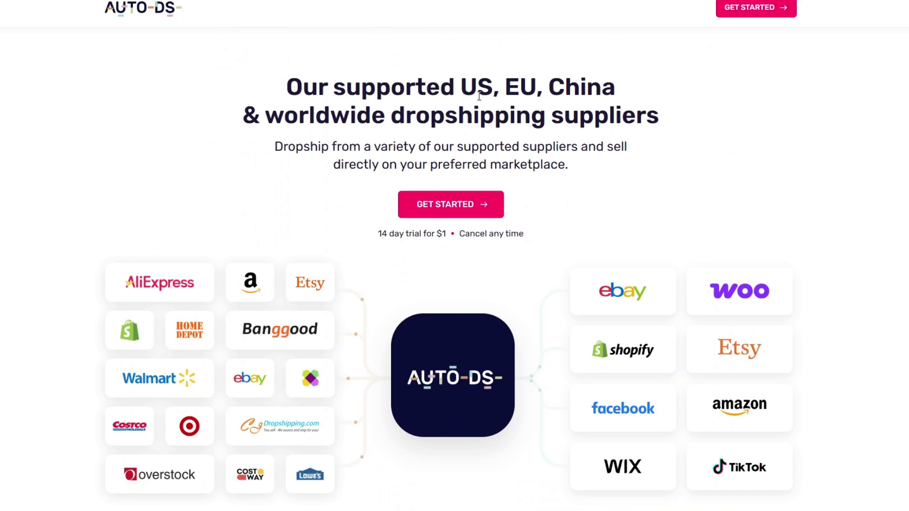
pyautogui.scroll(-2, 480, 85)
pyautogui.scroll(-2, 480, 86)
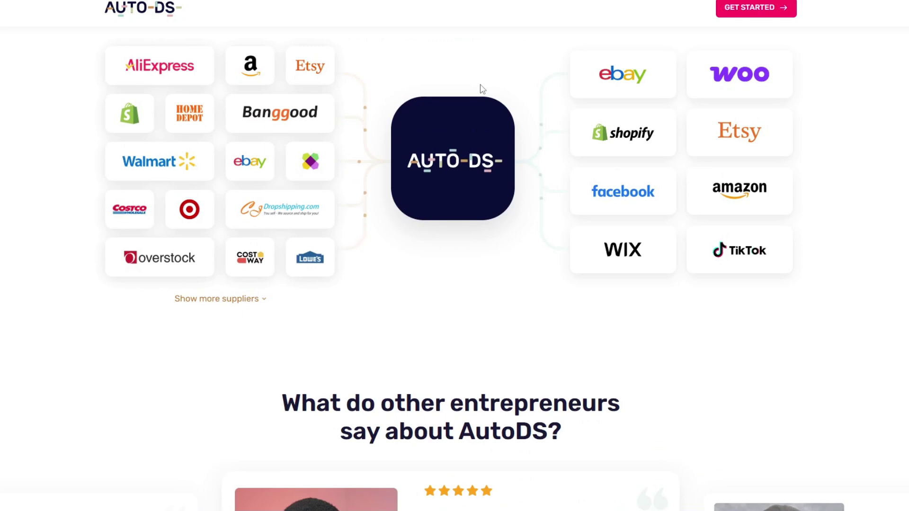
pyautogui.scroll(-2, 480, 86)
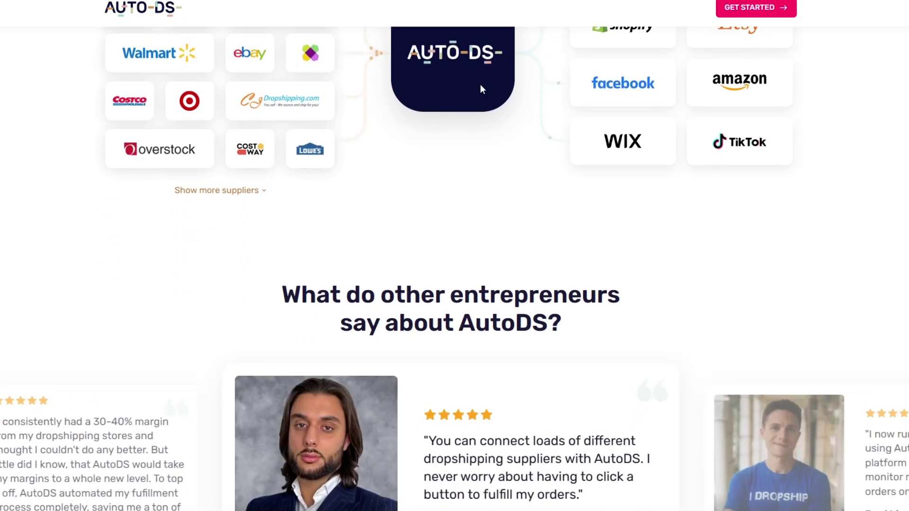
pyautogui.scroll(-1, 479, 87)
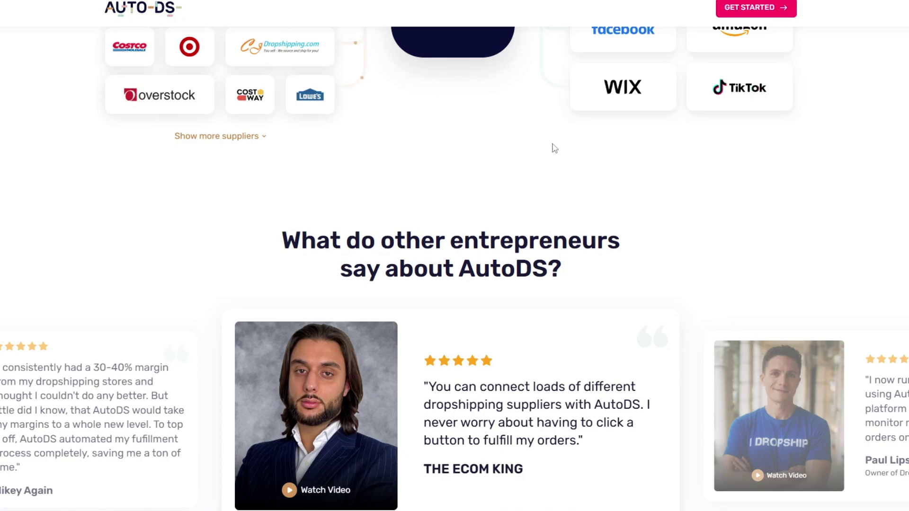
pyautogui.scroll(-5, 499, 142)
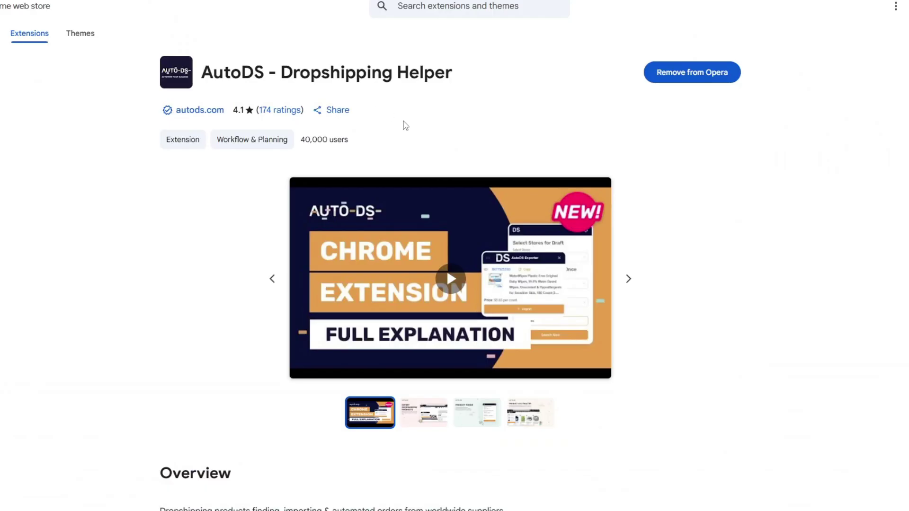
# Step: Copy the name AutoDS from the extension's title and search the Chrome Web Store home page for it
pyautogui.moveTo(202, 74); pyautogui.dragTo(264, 80)
pyautogui.hotkey('ctrl', 'c')
pyautogui.click(7, 9)
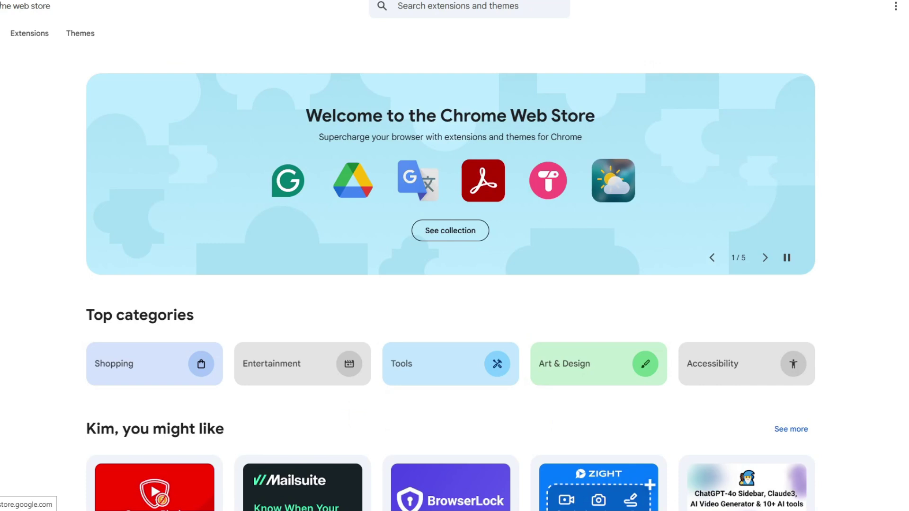
pyautogui.rightClick(430, 4)
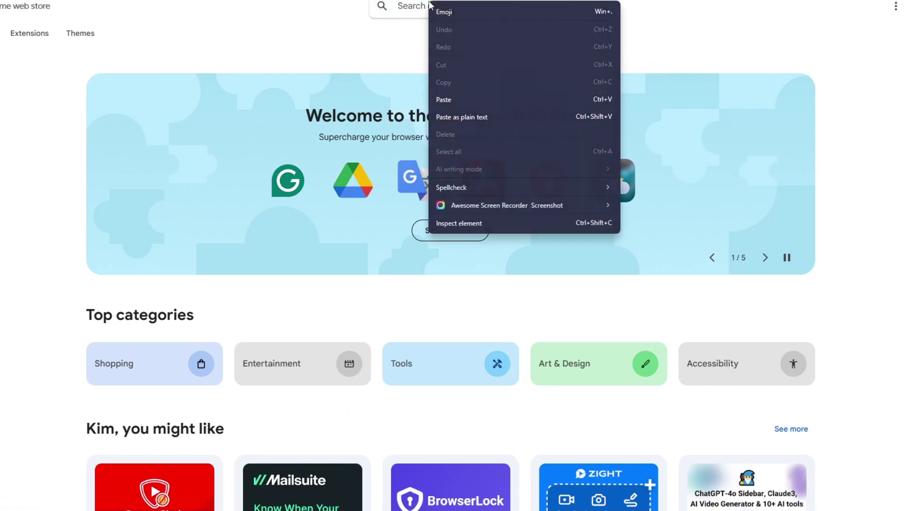
pyautogui.click(447, 100)
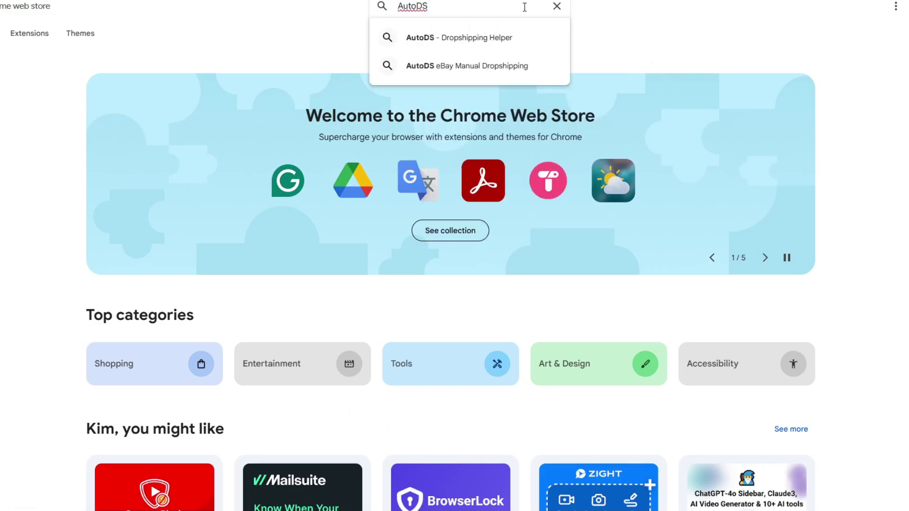
pyautogui.press('Return')
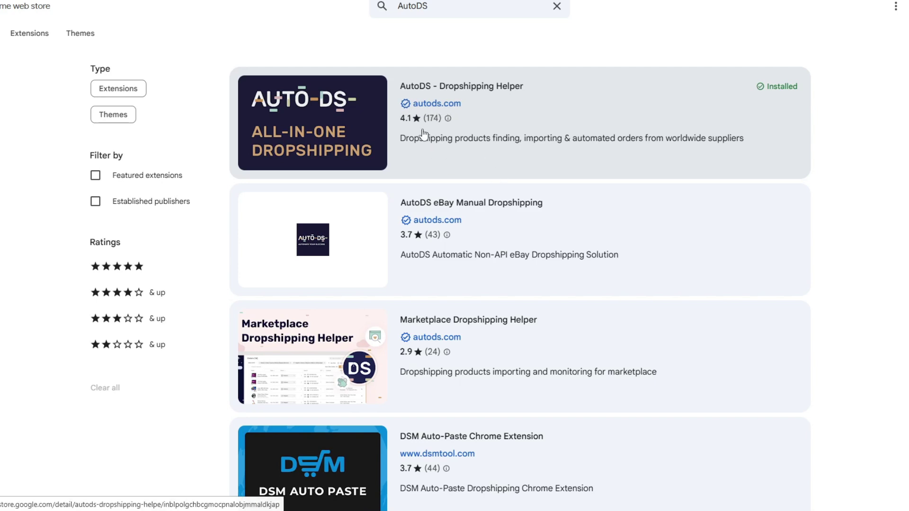
# Step: Open the AutoDS - Dropshipping Helper store listing from the search results and view its header and preview images
pyautogui.click(489, 129)
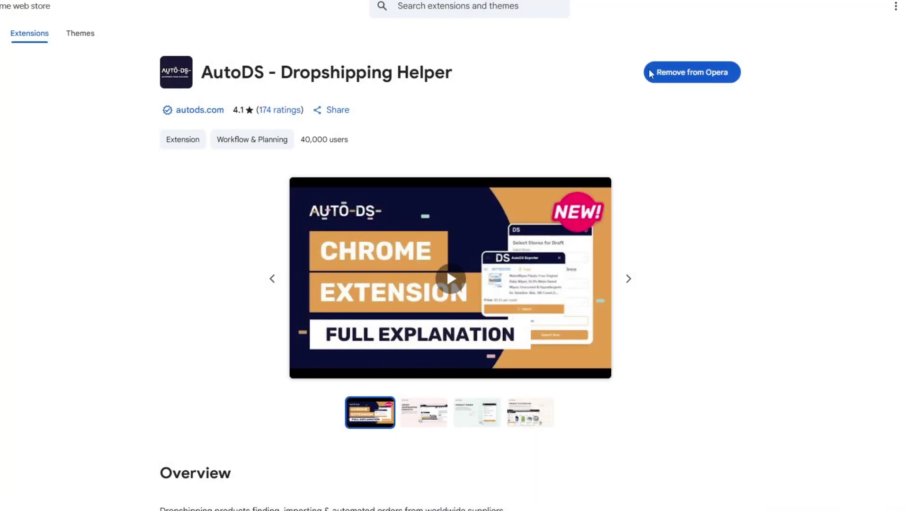
pyautogui.scroll(-3, 673, 82)
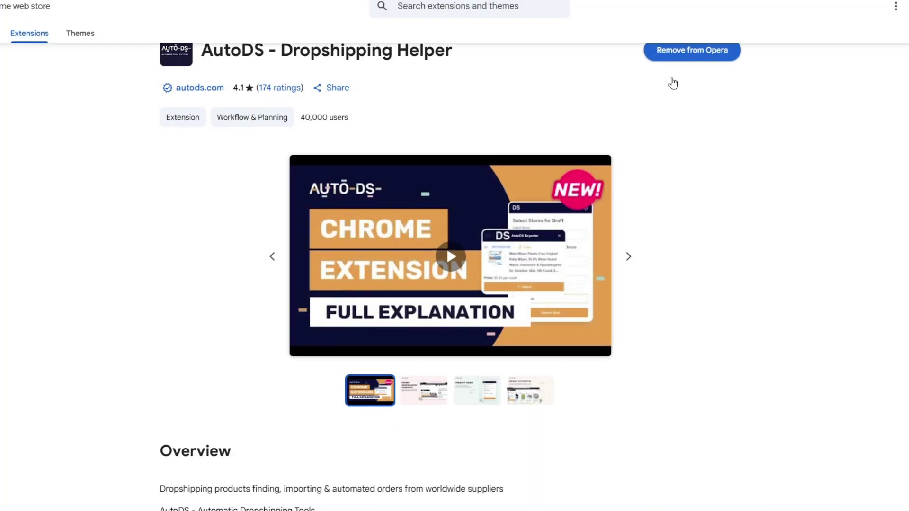
pyautogui.scroll(3, 783, 91)
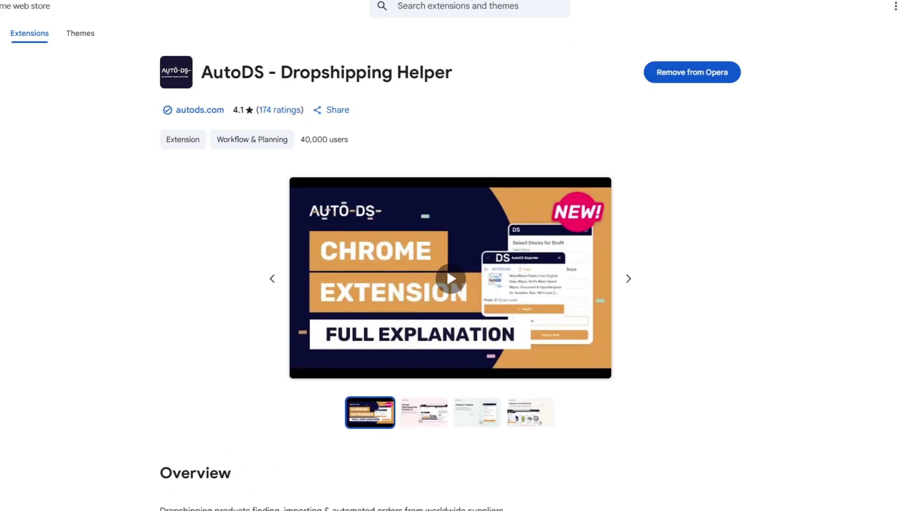
# Step: Open the installed AutoDS extension and follow its AutoDS Platform link for account activation
pyautogui.click(871, 1)
pyautogui.click(865, 58)
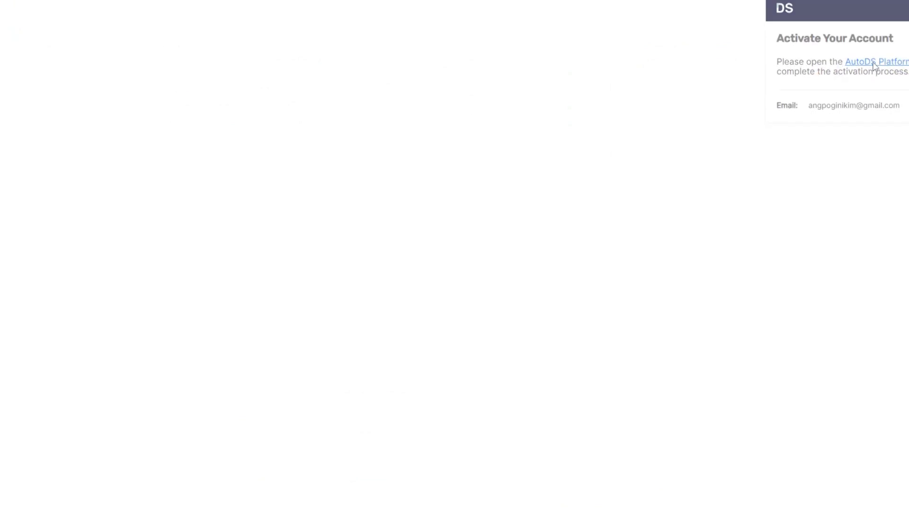
pyautogui.click(873, 67)
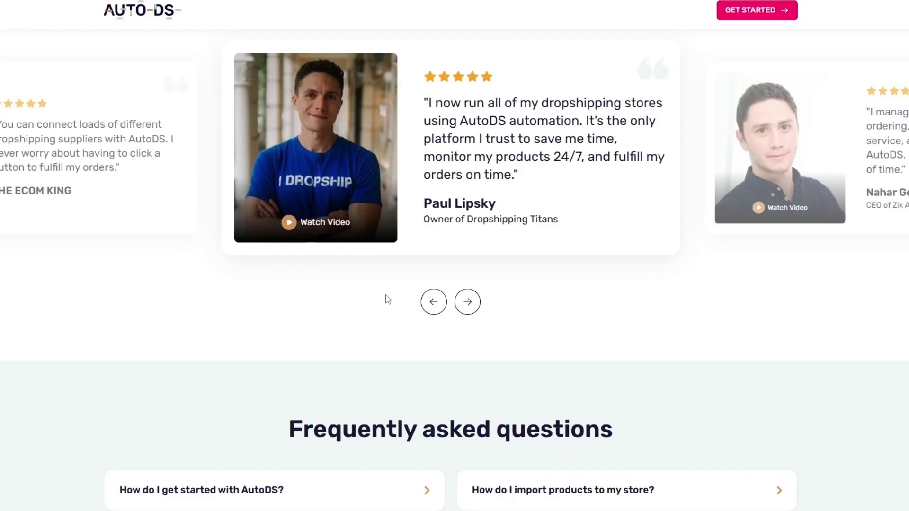
# Step: Look through the AutoDS landing page's remaining testimonials, frequently asked questions and closing trial offer
pyautogui.scroll(-1, 385, 298)
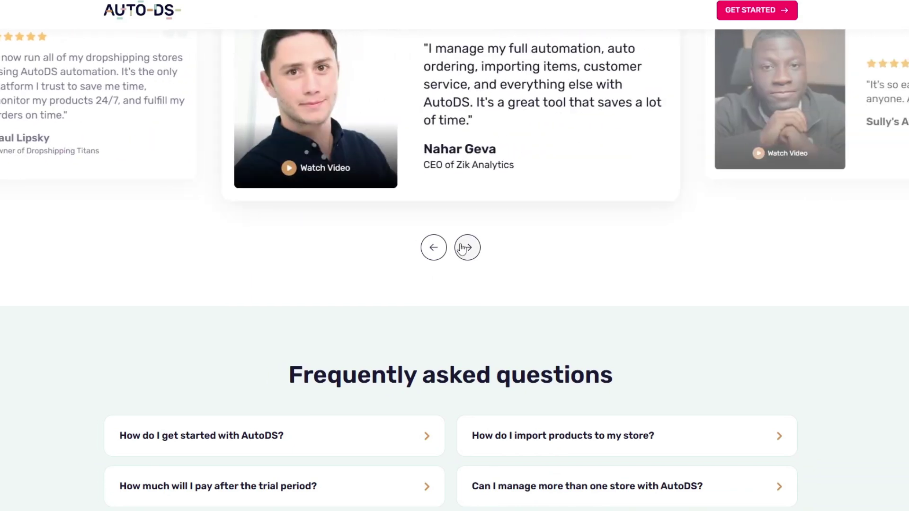
pyautogui.scroll(-2, 462, 248)
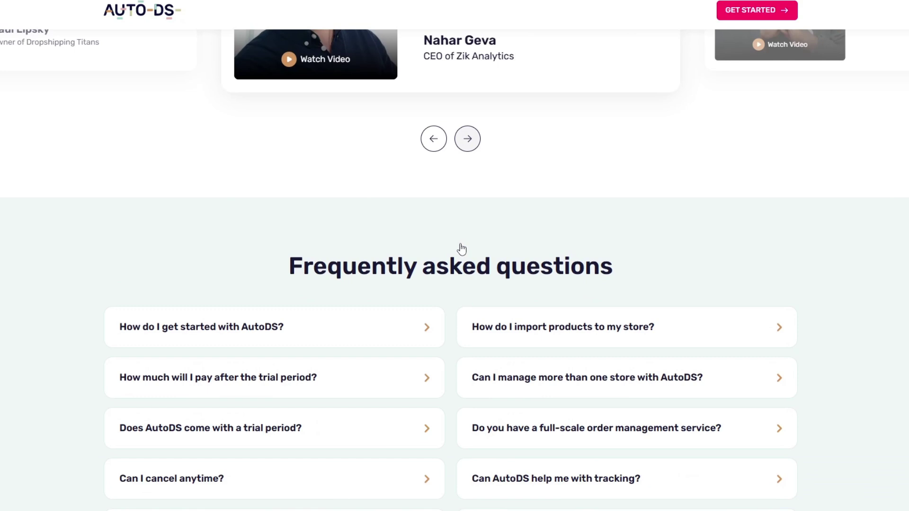
pyautogui.scroll(-1, 462, 248)
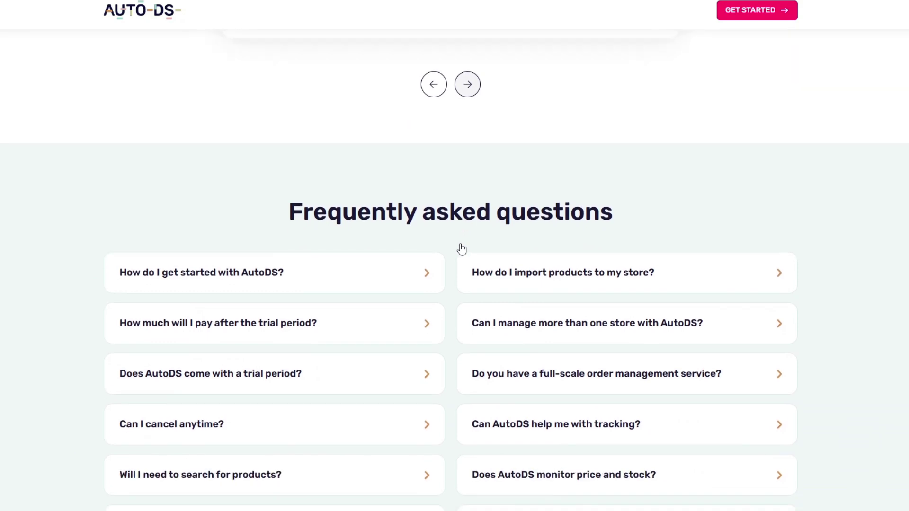
pyautogui.scroll(-1, 462, 248)
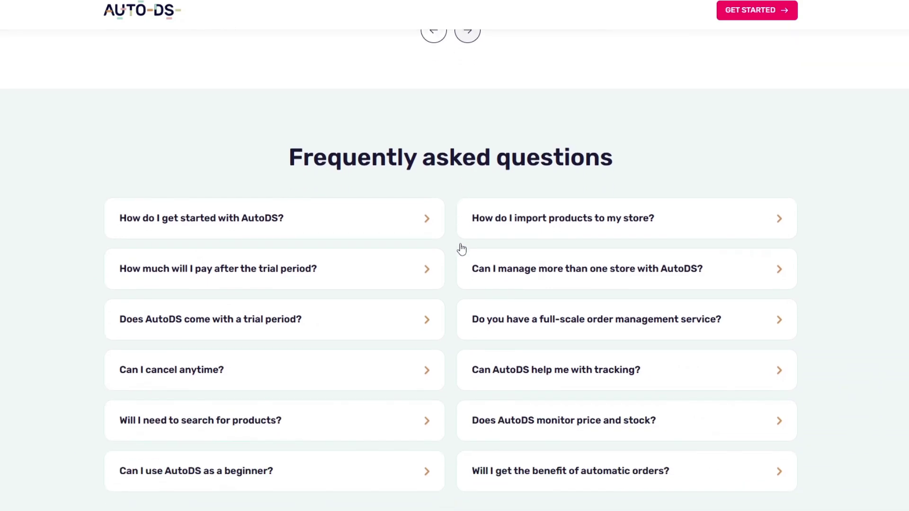
pyautogui.scroll(-4, 462, 248)
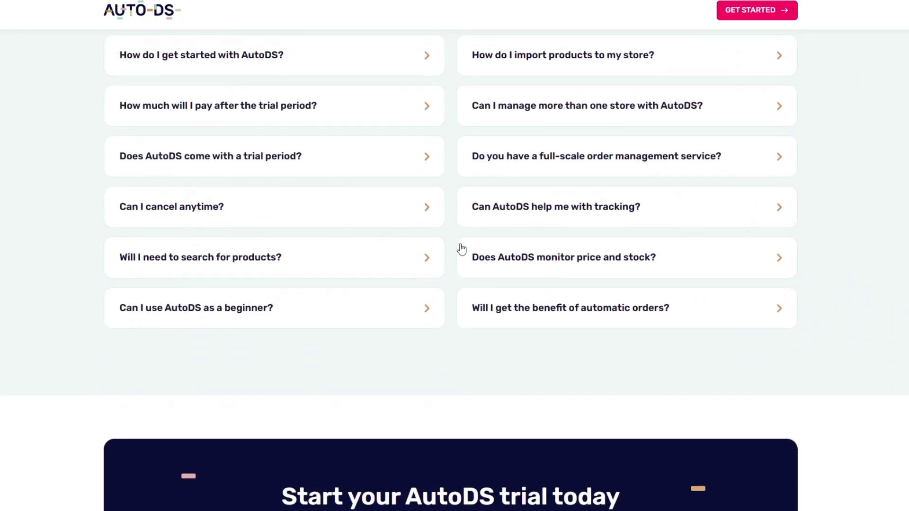
pyautogui.scroll(-4, 462, 248)
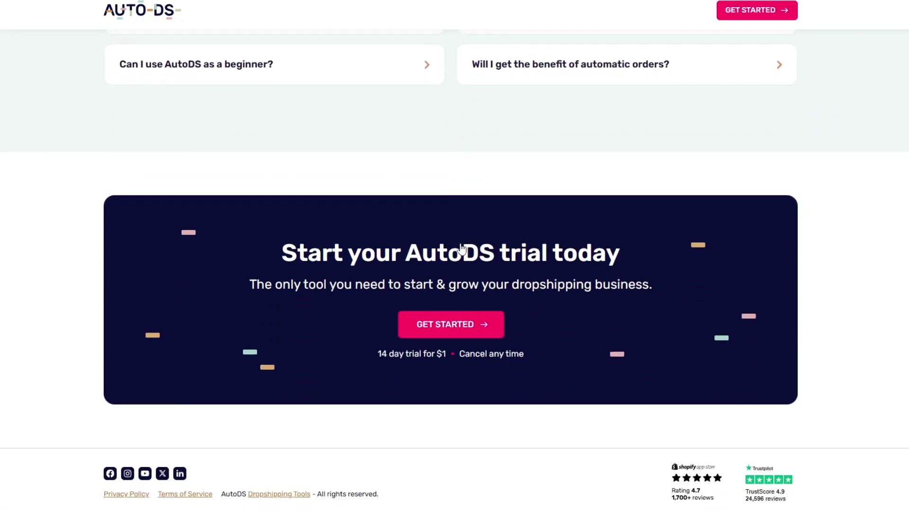
# Step: Return to the supported dropshipping suppliers section and expand it to show more suppliers
pyautogui.scroll(9, 462, 248)
pyautogui.scroll(12, 462, 248)
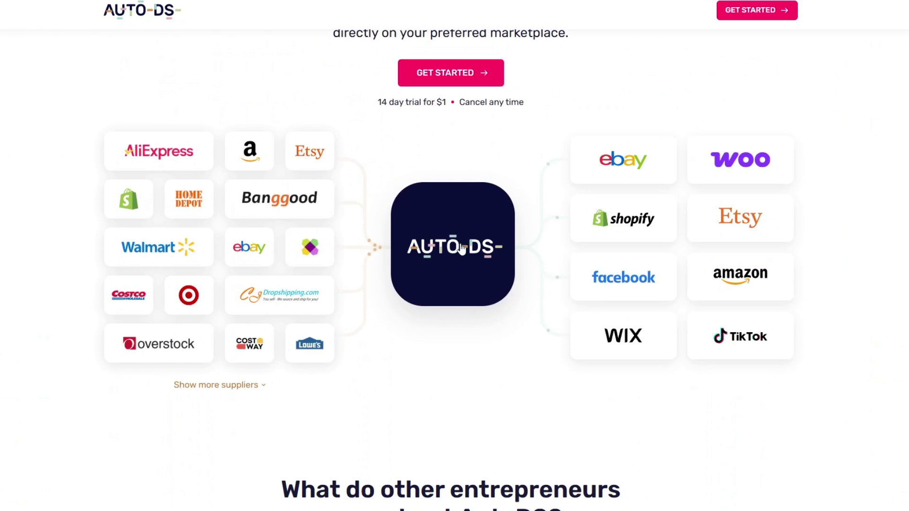
pyautogui.click(233, 385)
pyautogui.scroll(-5, 286, 408)
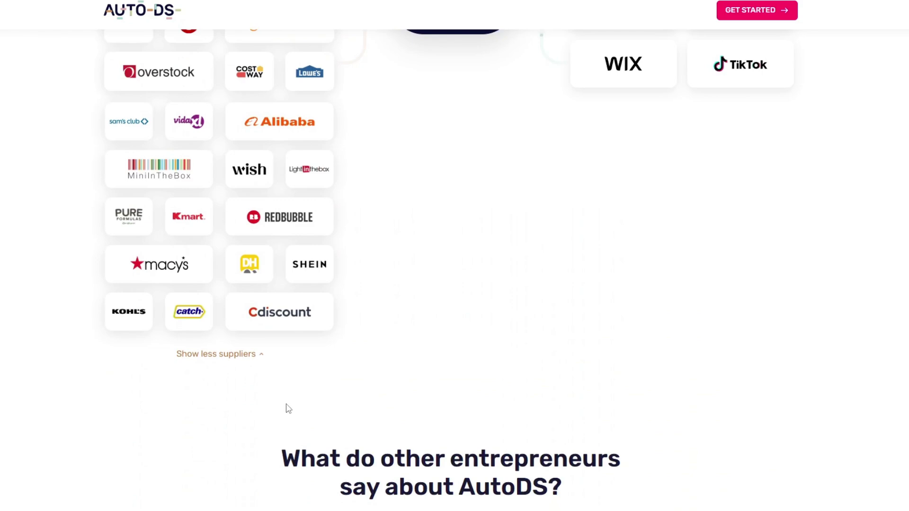
pyautogui.scroll(5, 285, 407)
pyautogui.scroll(-3, 286, 407)
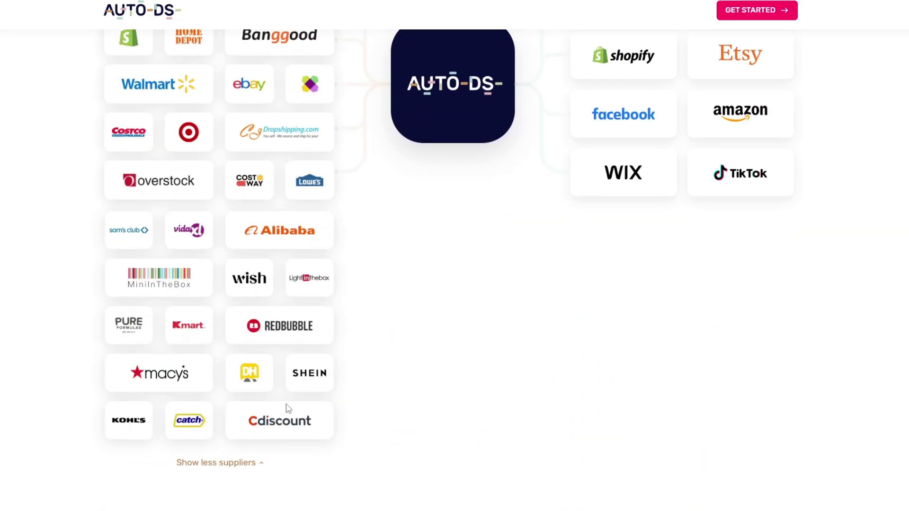
pyautogui.scroll(2, 288, 408)
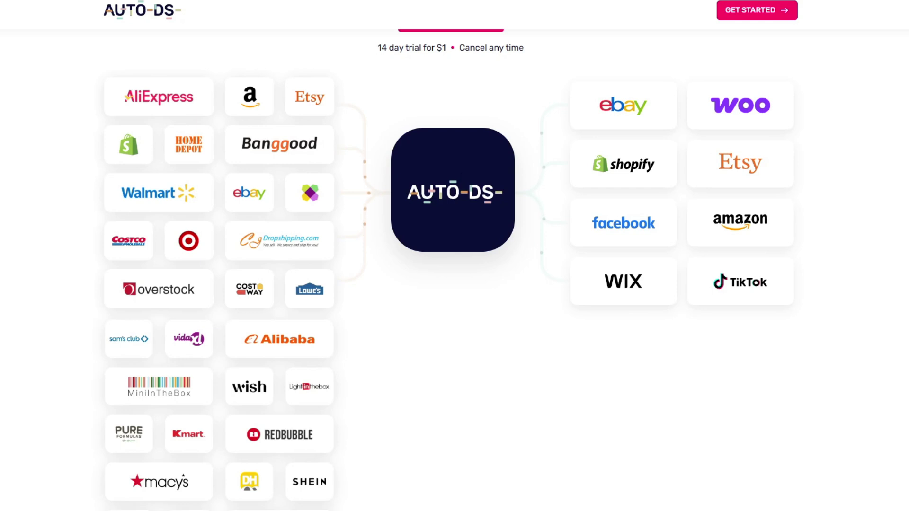
# Step: Examine the expanded supplier list alongside the selling marketplaces that AutoDS supports
pyautogui.scroll(-4, 425, 144)
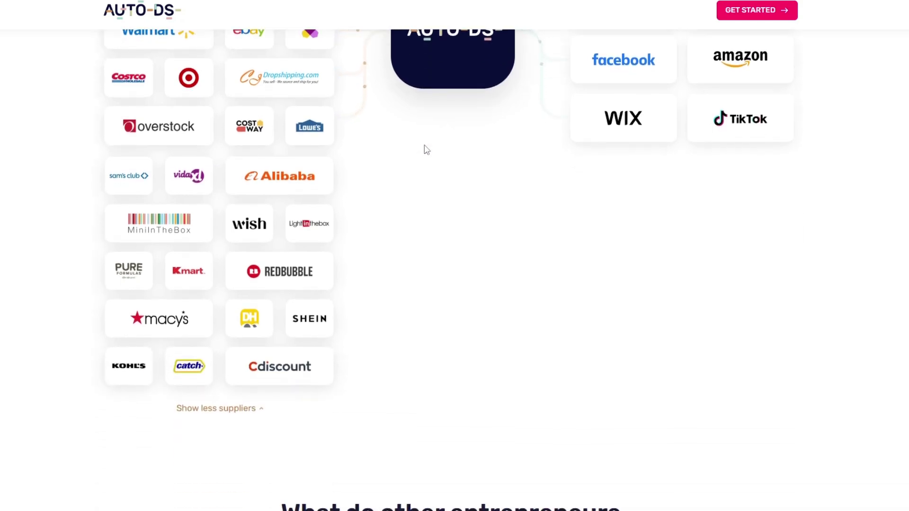
pyautogui.scroll(-1, 425, 149)
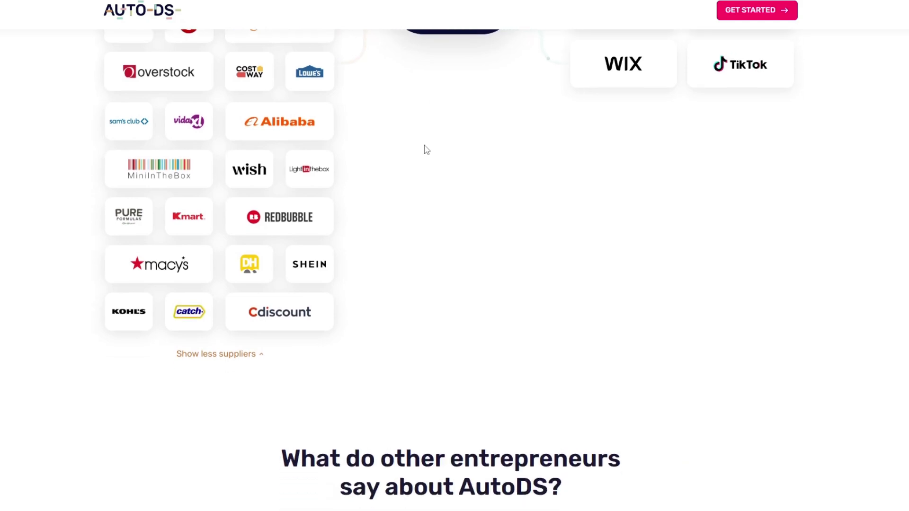
pyautogui.scroll(-4, 425, 149)
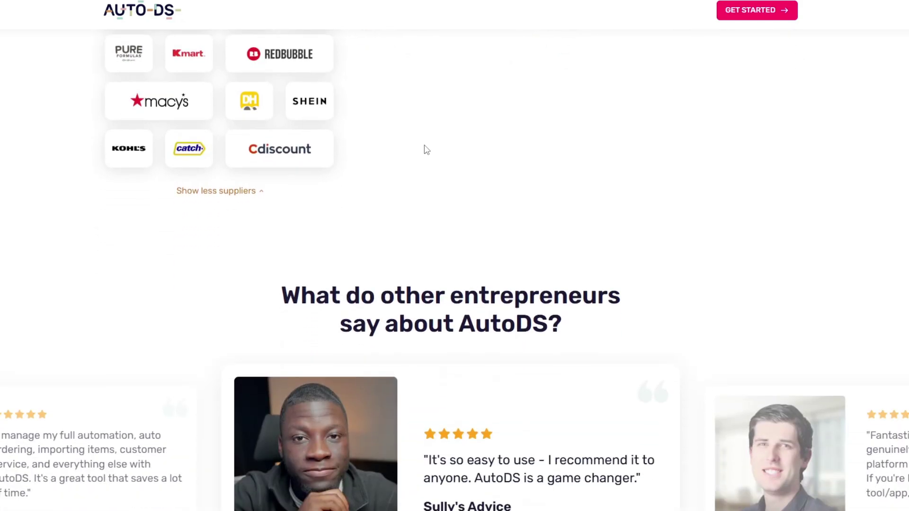
pyautogui.scroll(-1, 426, 150)
pyautogui.scroll(4, 425, 149)
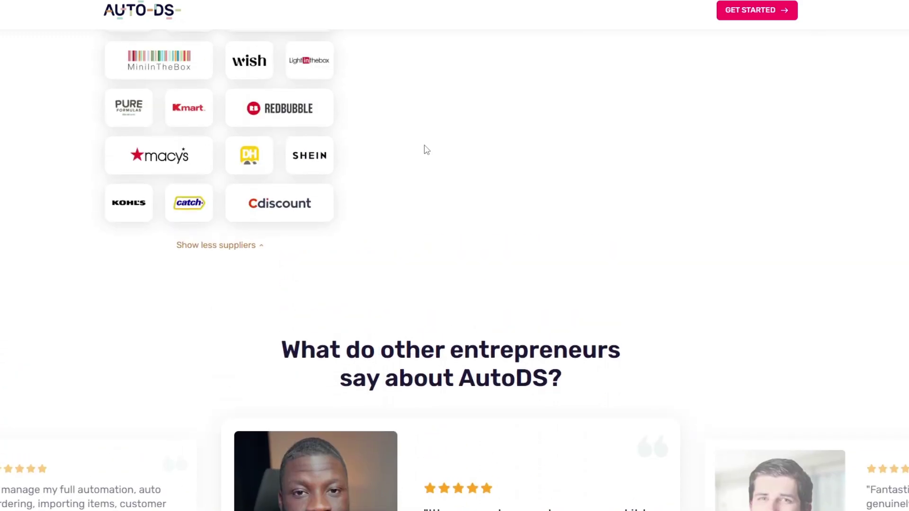
pyautogui.scroll(2, 425, 150)
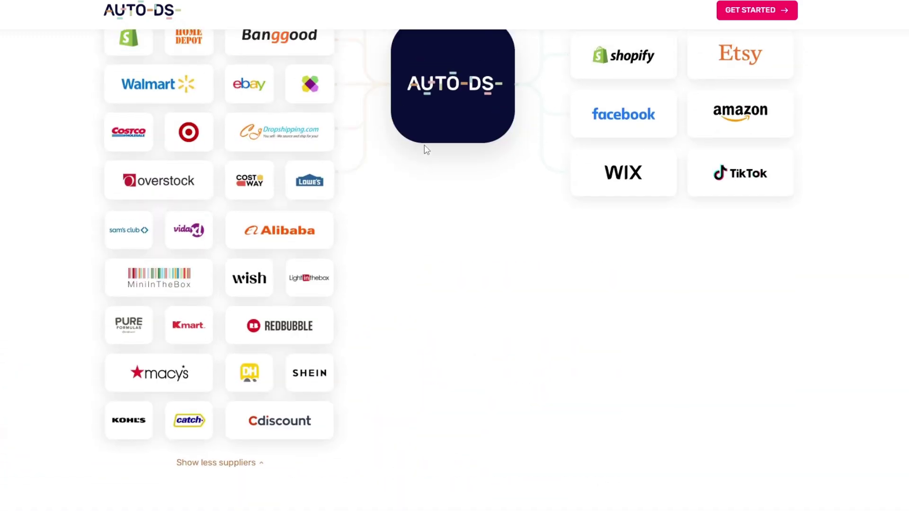
pyautogui.scroll(3, 426, 150)
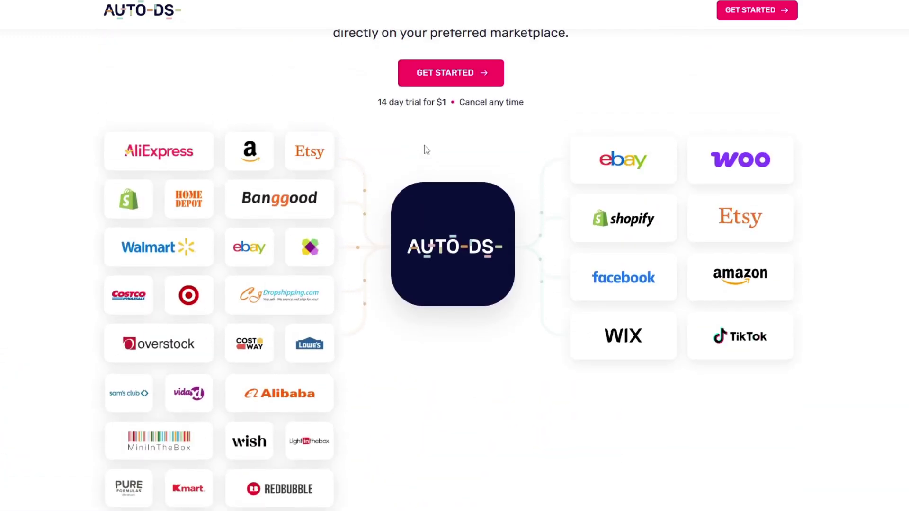
pyautogui.scroll(2, 426, 150)
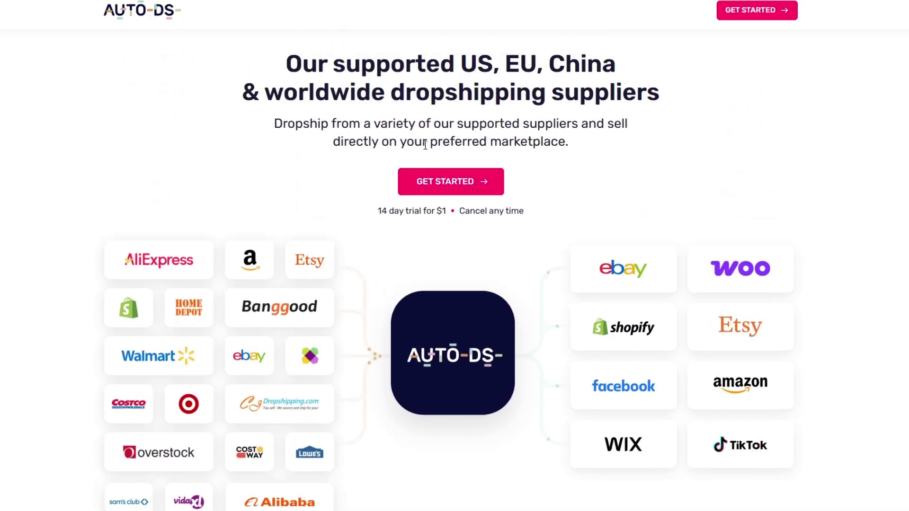
pyautogui.scroll(-5, 425, 145)
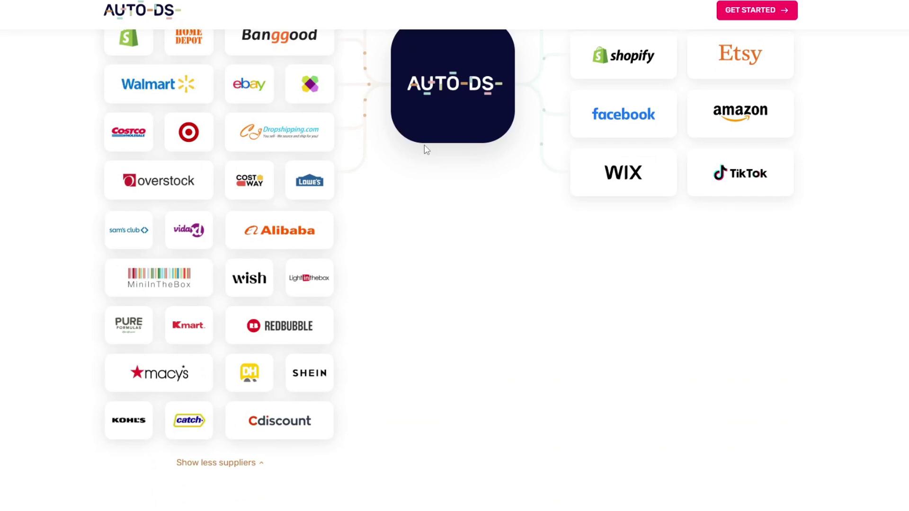
pyautogui.scroll(1, 477, 152)
pyautogui.scroll(3, 477, 153)
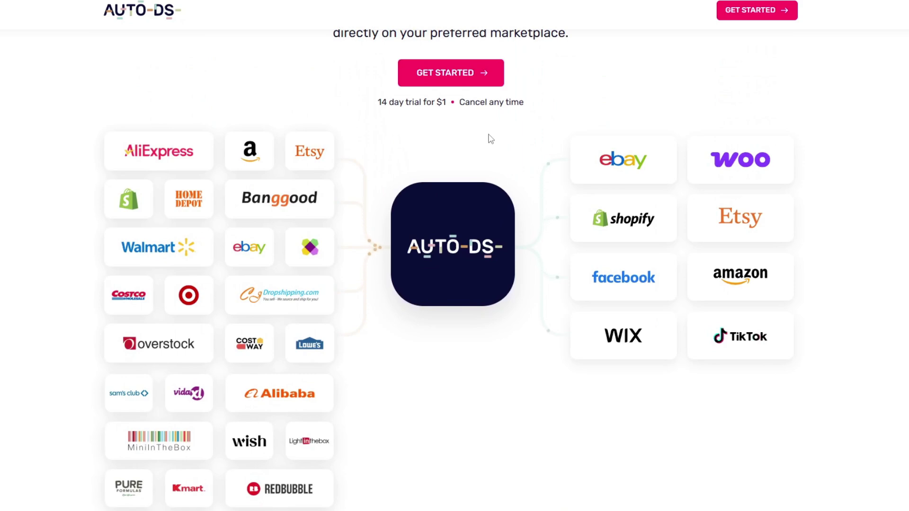
# Step: Revisit the AutoDS sections on dropshipper impact, the Rapidlaunch AI Shopify page builder and 24/7 live chat support
pyautogui.scroll(9, 490, 138)
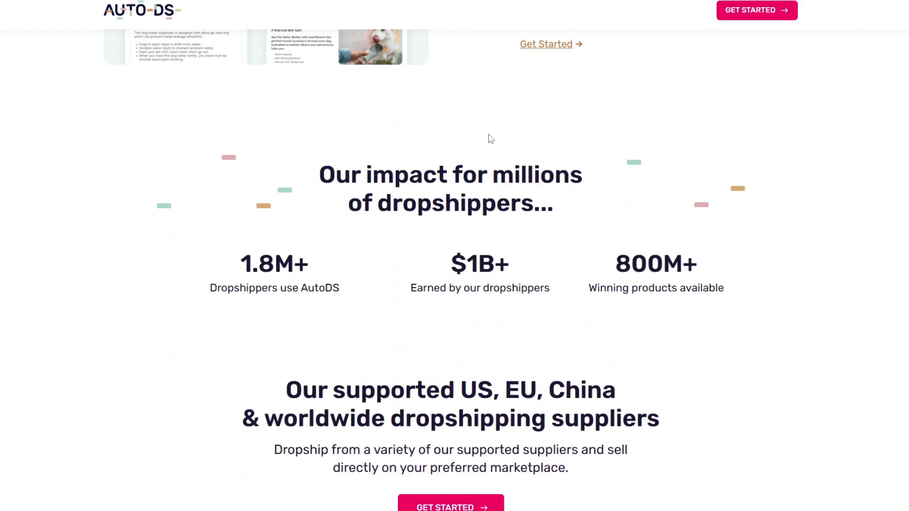
pyautogui.scroll(3, 490, 139)
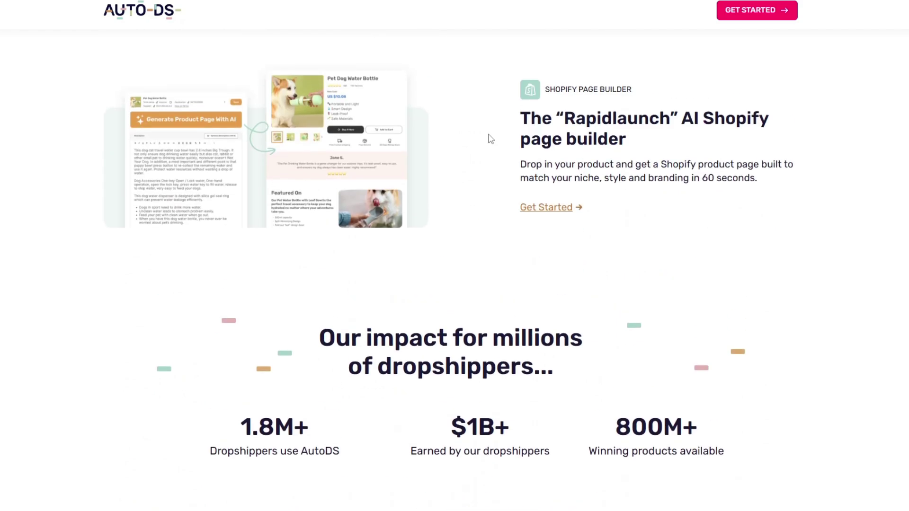
pyautogui.scroll(6, 491, 139)
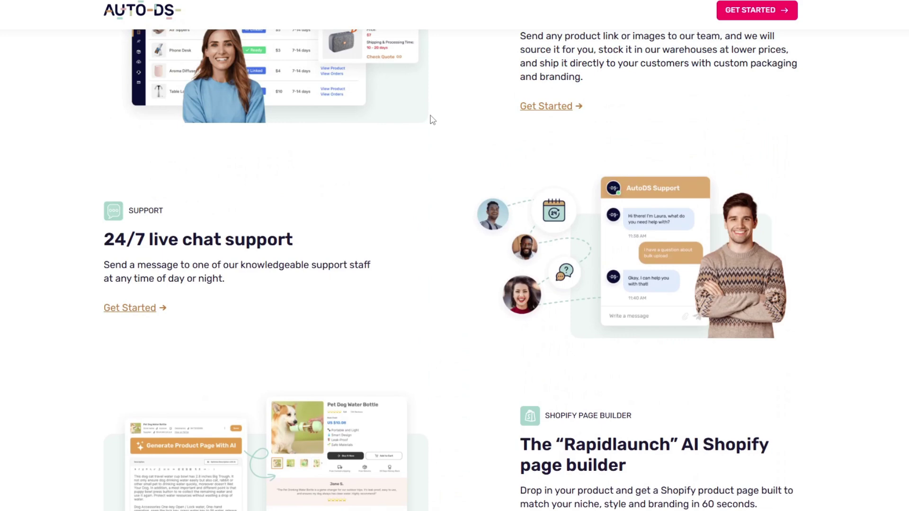
pyautogui.scroll(-1, 432, 120)
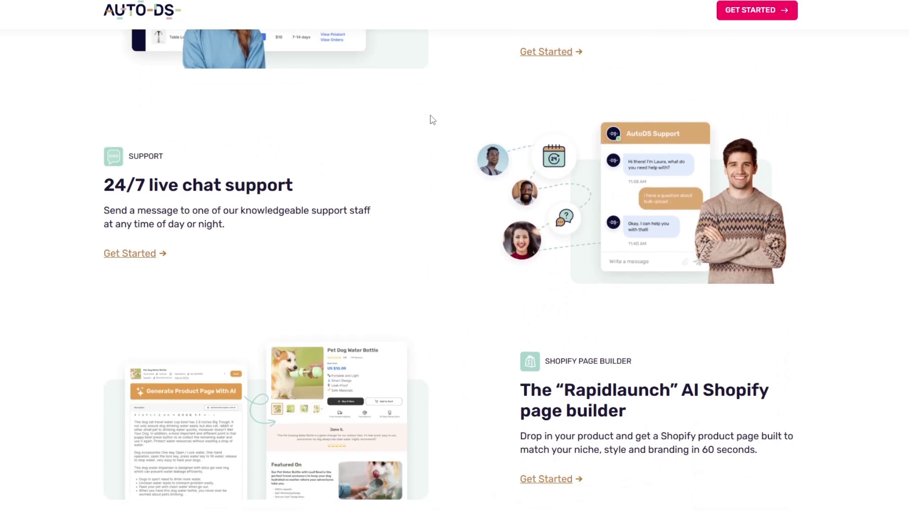
pyautogui.scroll(-2, 432, 120)
pyautogui.scroll(-1, 433, 120)
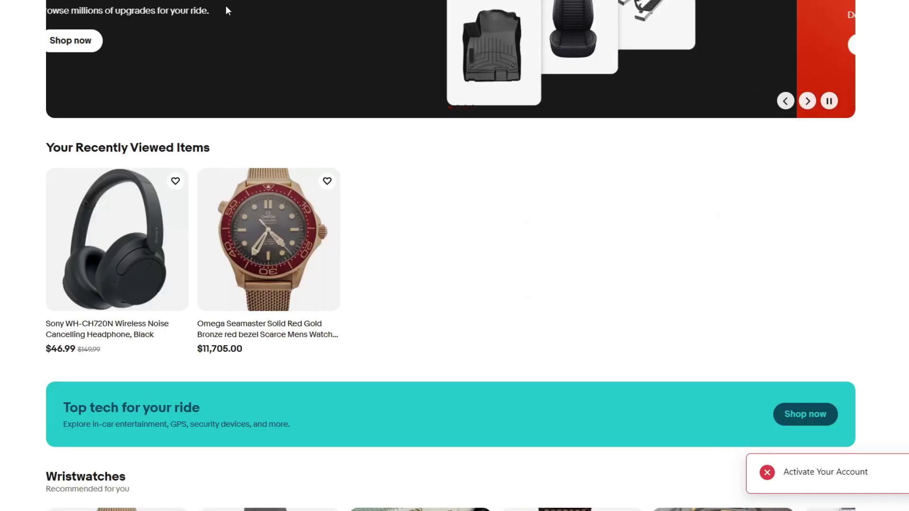
# Step: Browse the eBay home page from the recently viewed items through the product recommendations to the footer
pyautogui.scroll(-6, 310, 205)
pyautogui.scroll(-15, 310, 206)
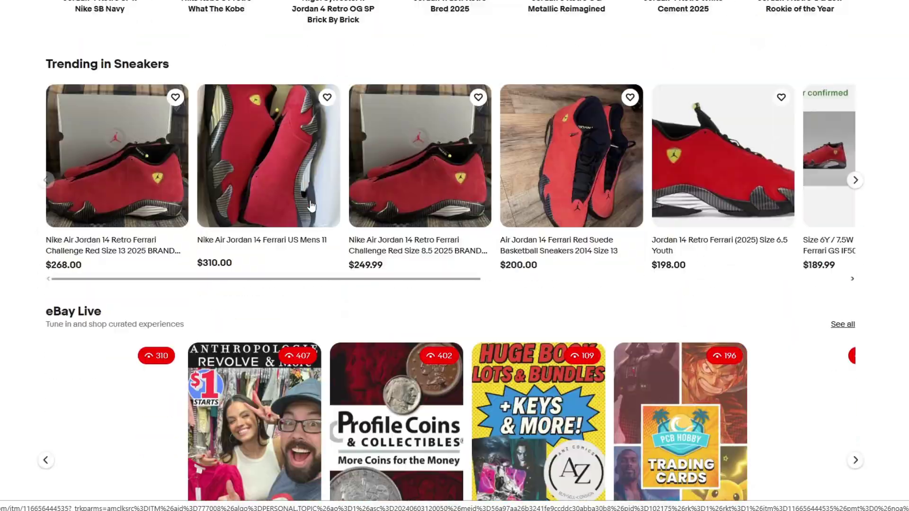
pyautogui.scroll(-14, 310, 203)
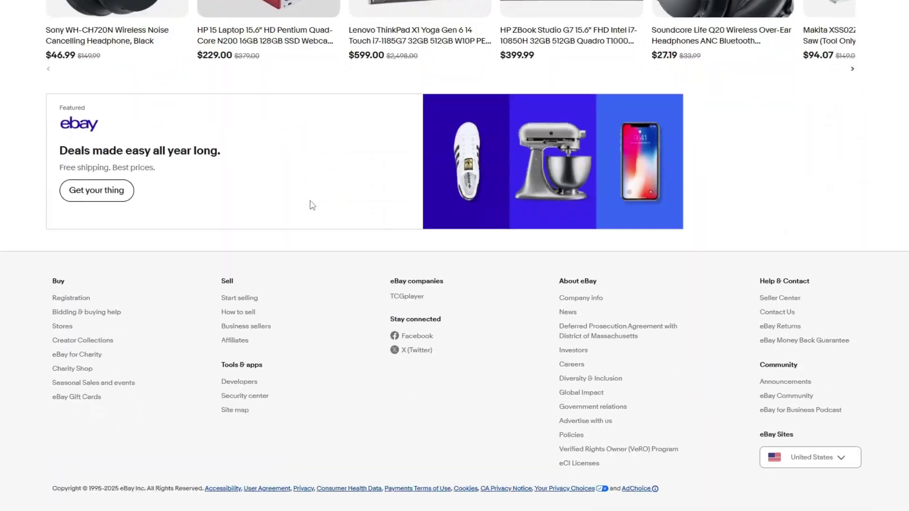
# Step: Return to the start of the eBay home page and open the recently viewed Sony WH-CH720N headphone listing
pyautogui.scroll(5, 310, 203)
pyautogui.scroll(12, 129, 450)
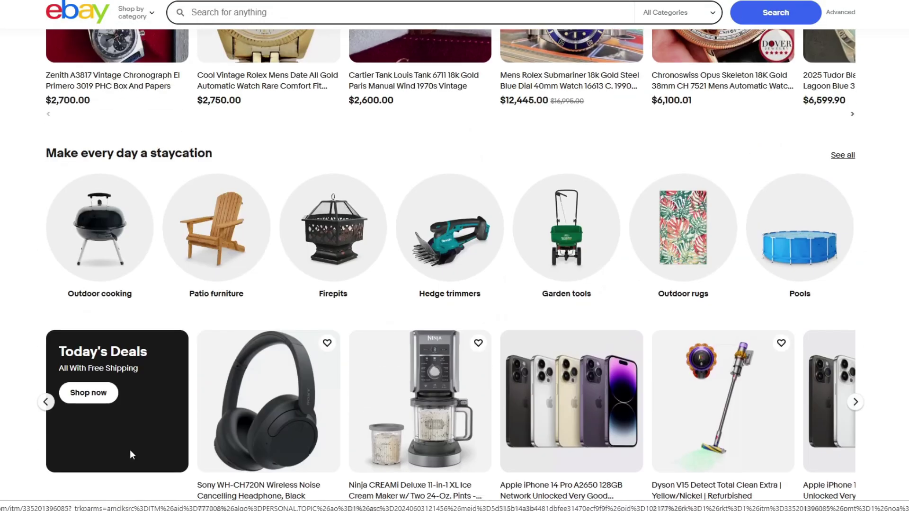
pyautogui.scroll(14, 133, 452)
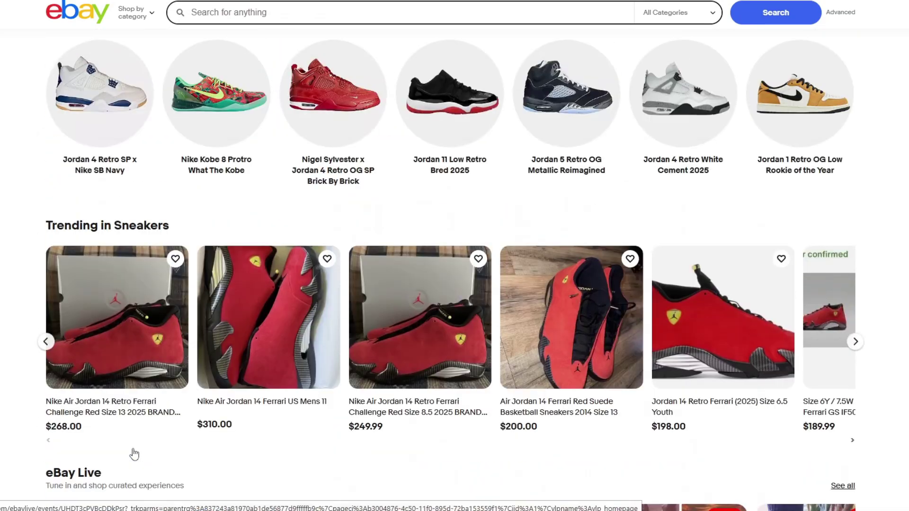
pyautogui.scroll(5, 134, 454)
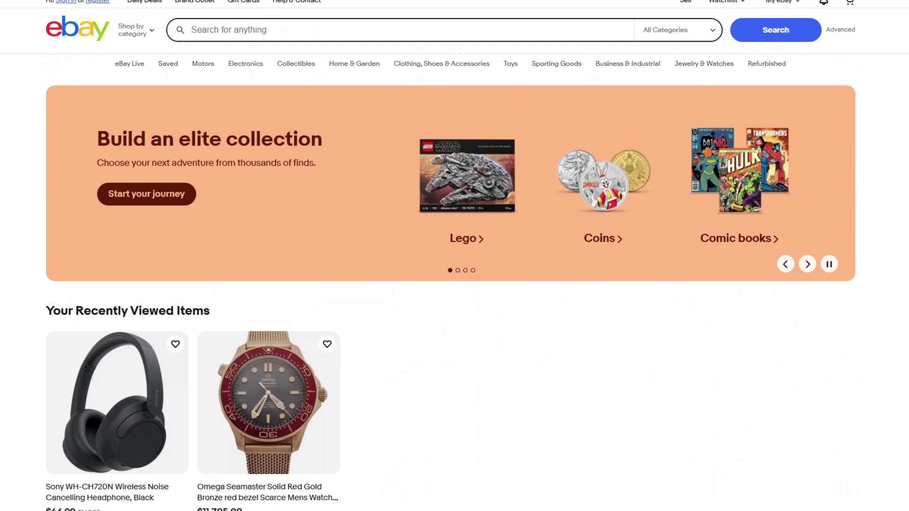
pyautogui.click(134, 453)
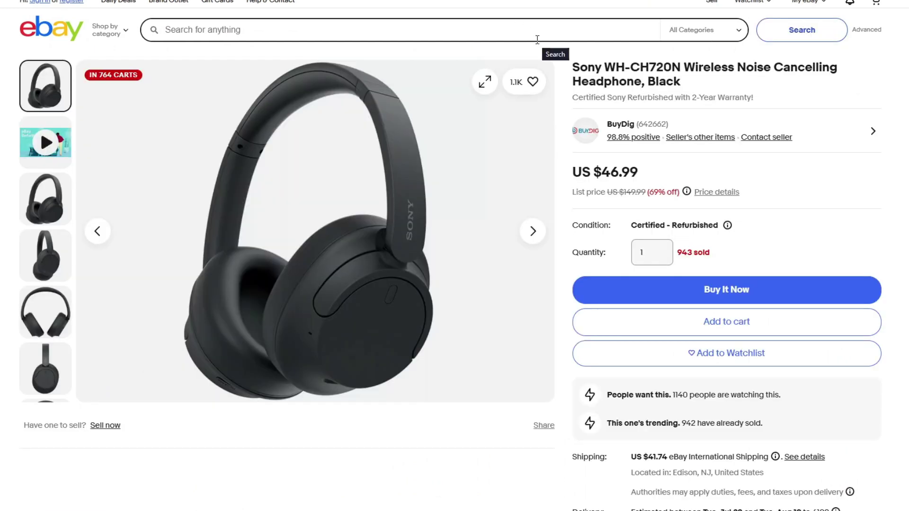
# Step: Look over the headphone listing and launch the AutoDS extension from the browser's installed extensions
pyautogui.scroll(-5, 534, 270)
pyautogui.scroll(5, 534, 270)
pyautogui.click(882, 1)
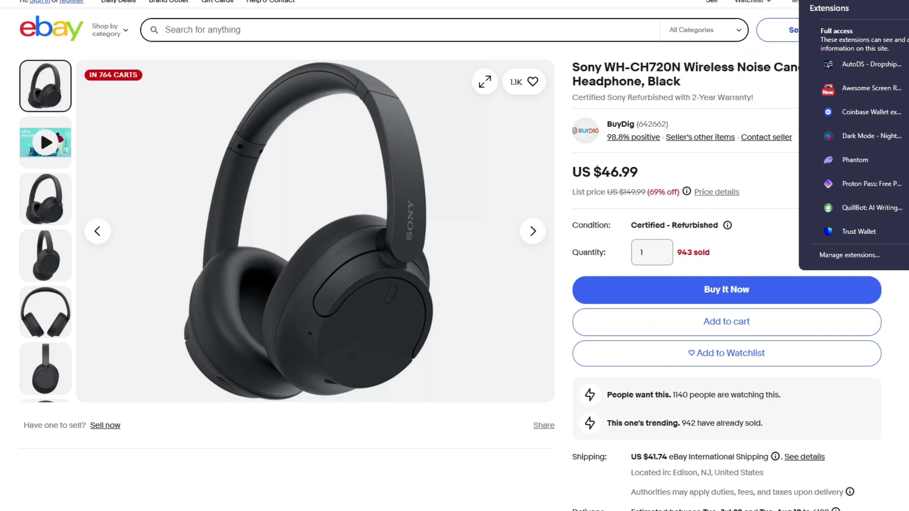
pyautogui.click(869, 65)
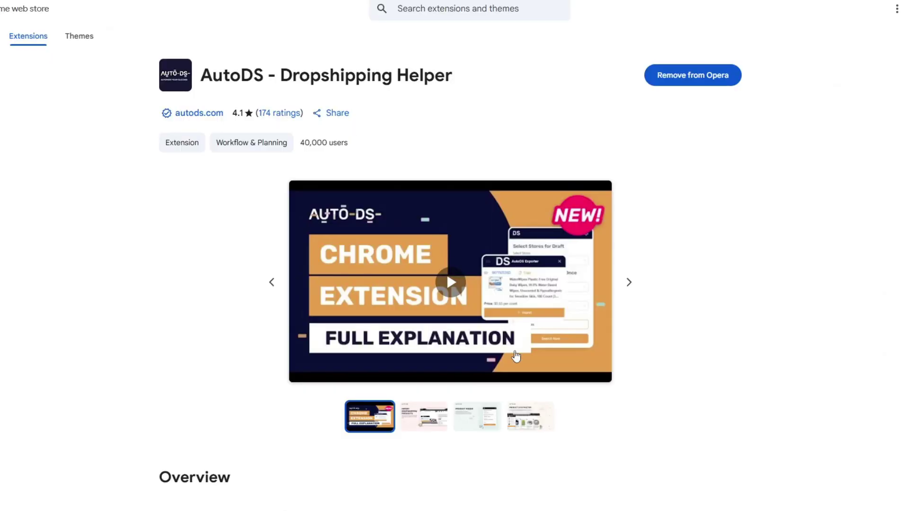
# Step: Examine the AutoDS - Dropshipping Helper page in the Chrome Web Store, covering its overview, ratings and details
pyautogui.scroll(-5, 516, 356)
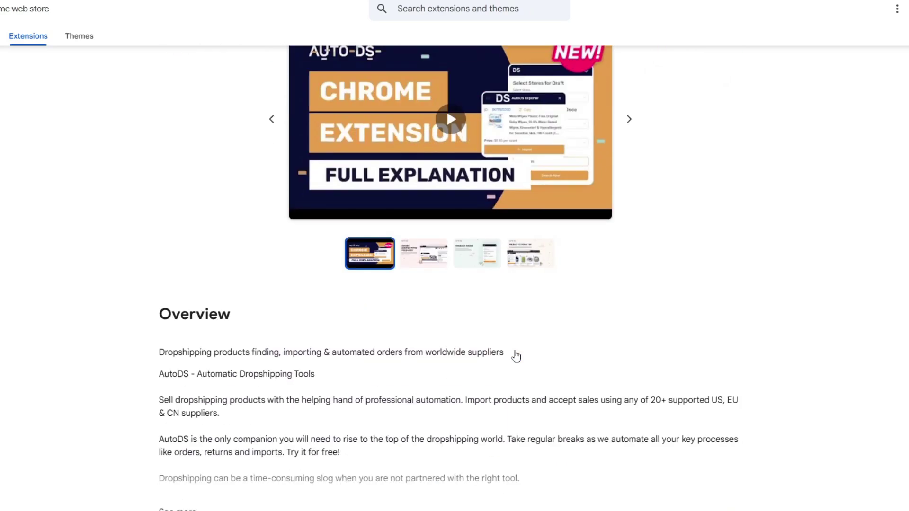
pyautogui.scroll(4, 516, 356)
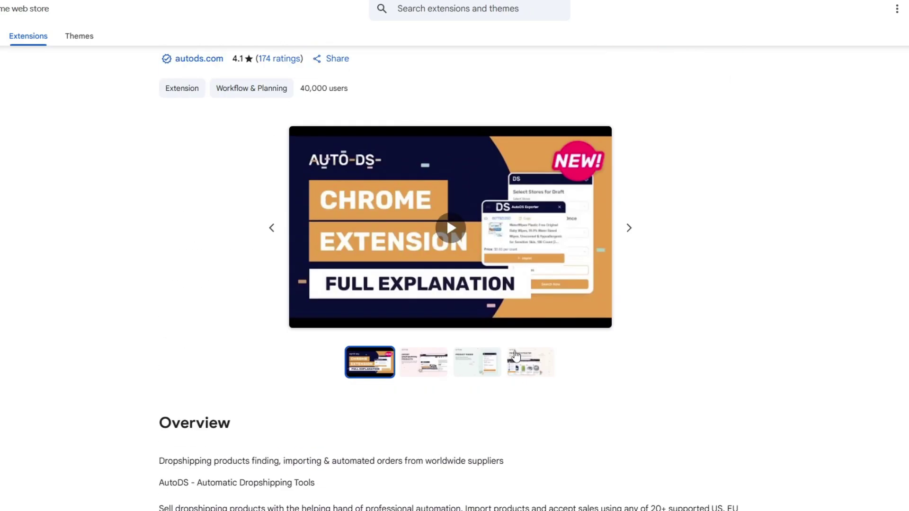
pyautogui.scroll(1, 515, 356)
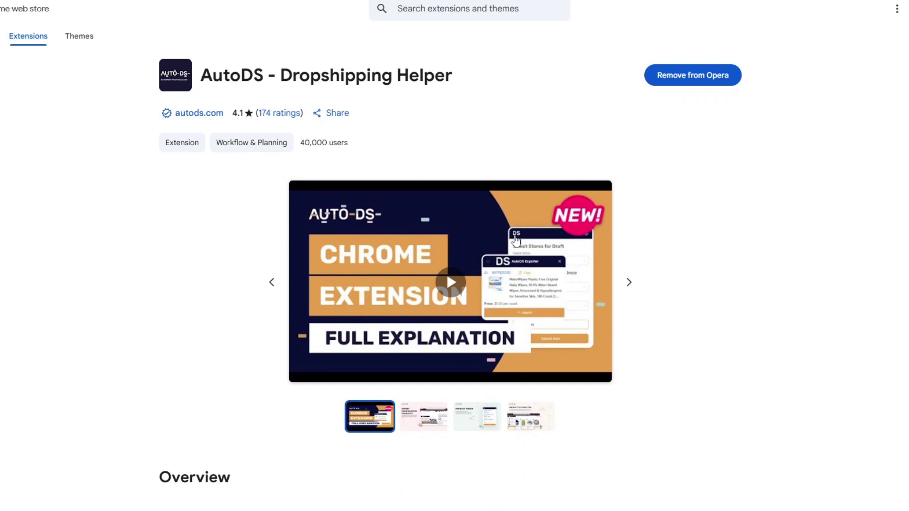
pyautogui.scroll(-1, 516, 244)
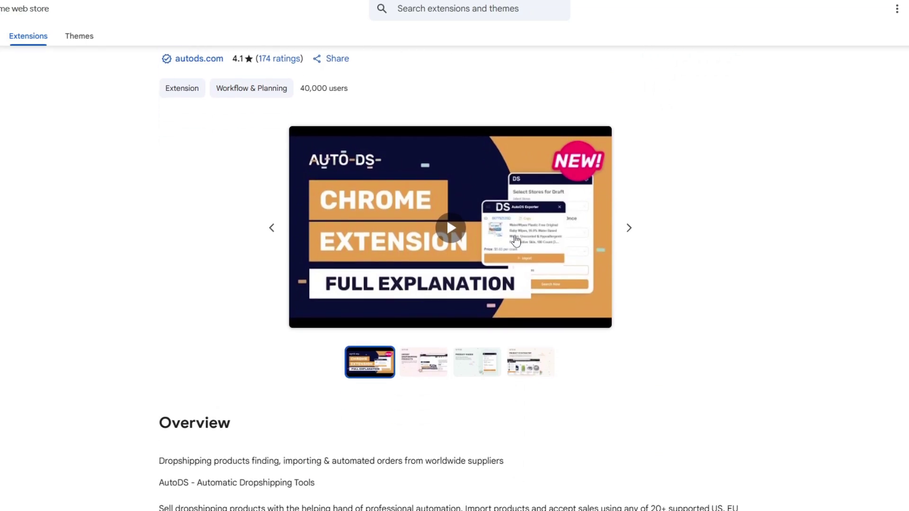
pyautogui.scroll(-1, 516, 242)
pyautogui.scroll(-3, 516, 241)
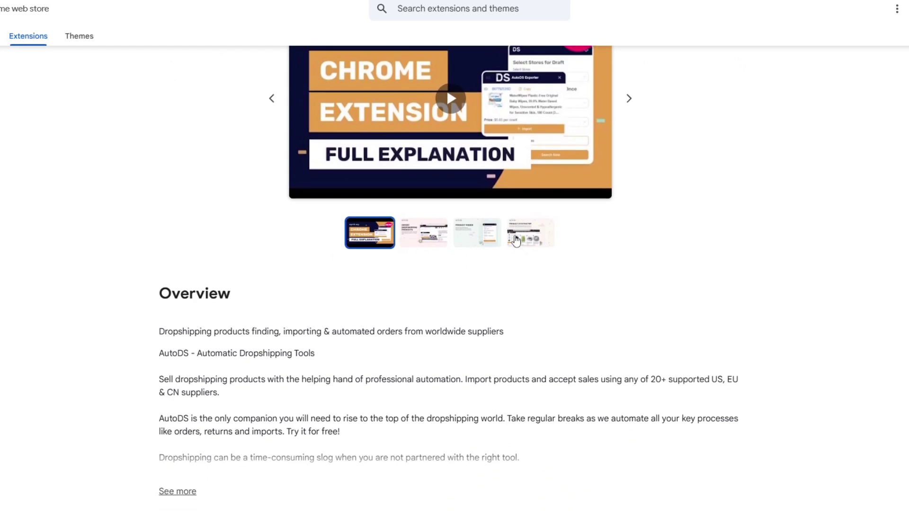
pyautogui.scroll(-4, 516, 242)
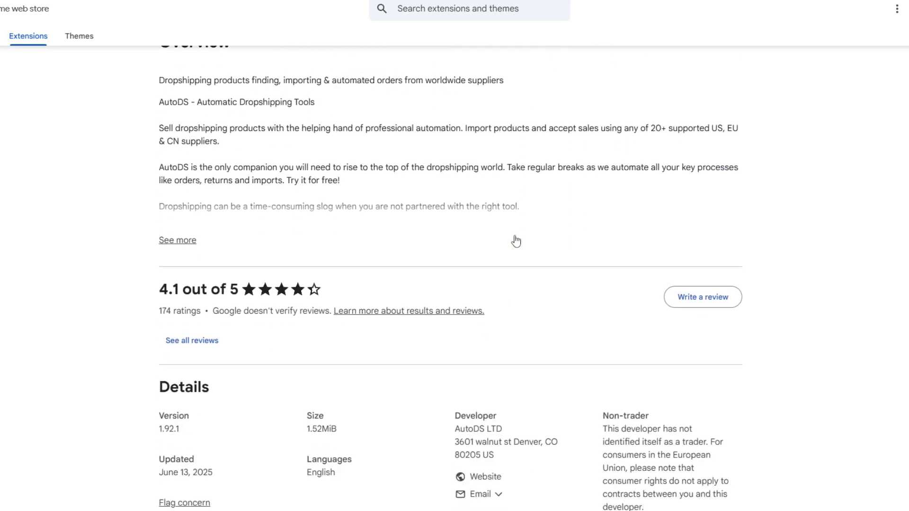
pyautogui.scroll(-1, 516, 242)
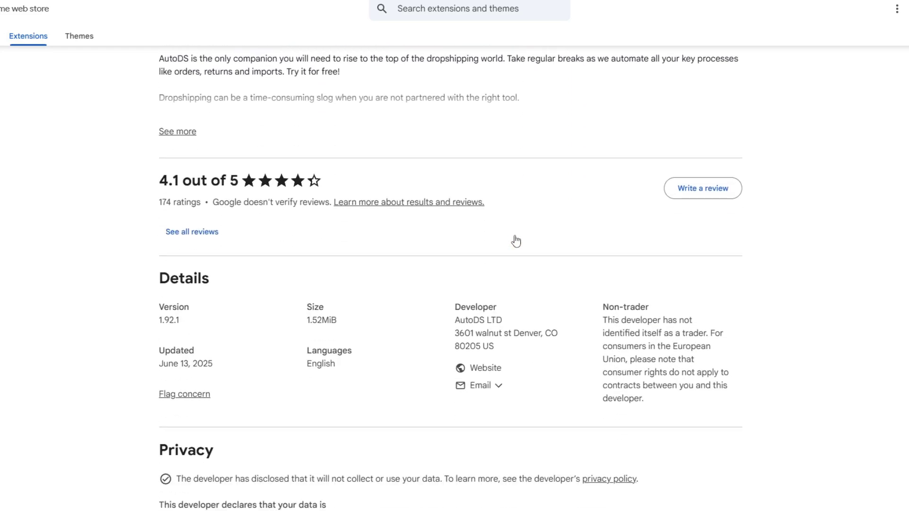
pyautogui.scroll(4, 516, 241)
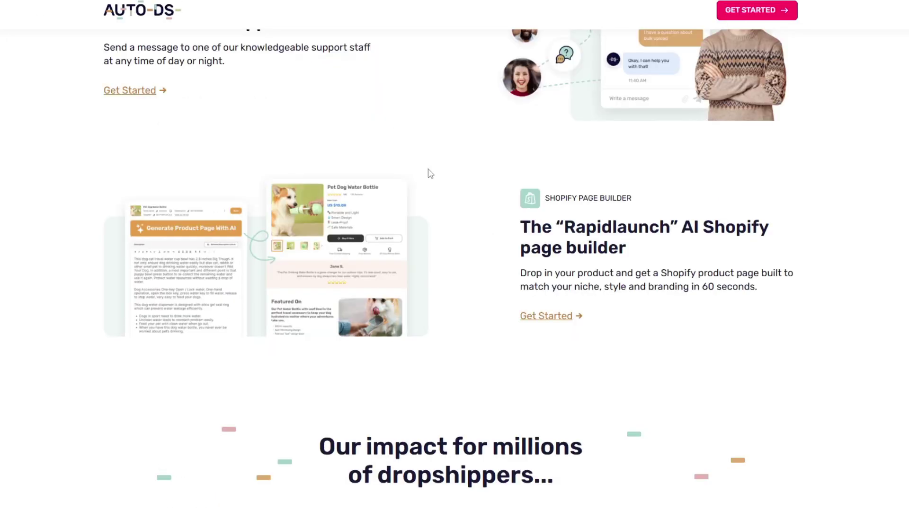
# Step: Review the AutoDS website's features from live chat support back through product imports and the AI-built Shopify store to the introduction
pyautogui.scroll(4, 430, 173)
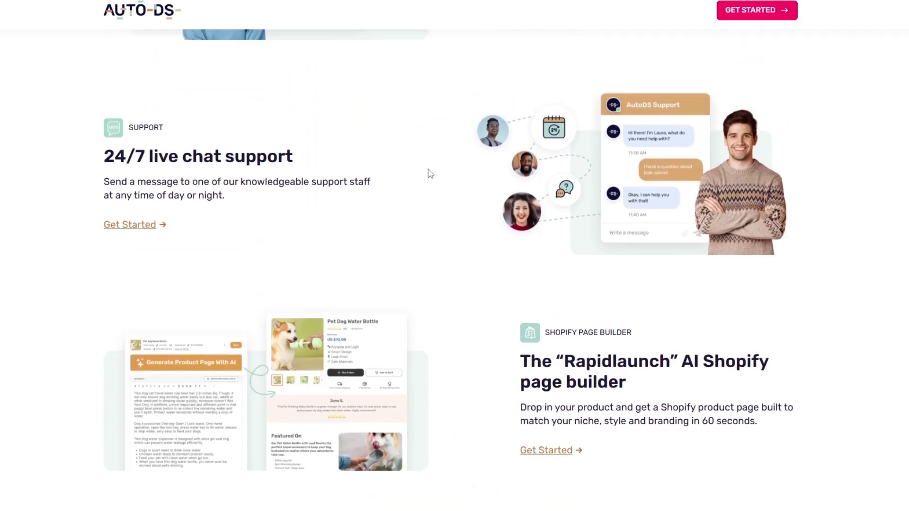
pyautogui.scroll(5, 430, 174)
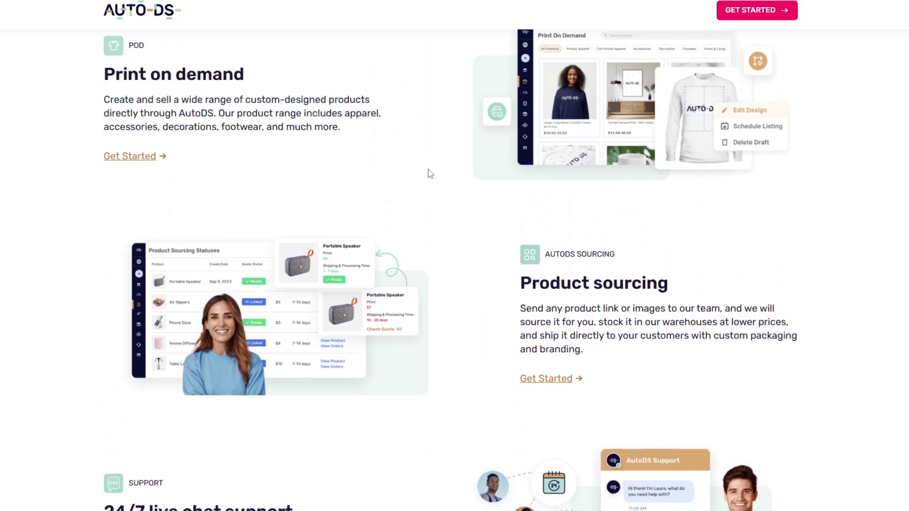
pyautogui.scroll(7, 429, 174)
pyautogui.scroll(2, 429, 174)
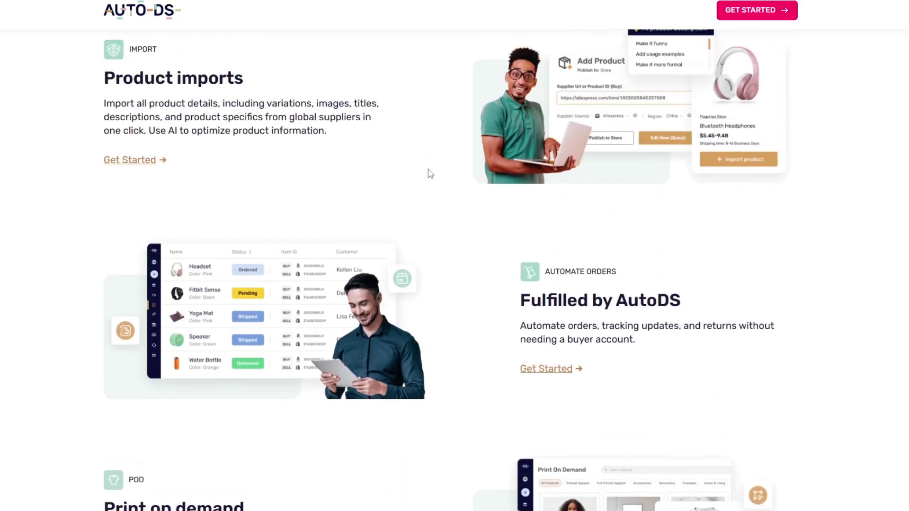
pyautogui.scroll(3, 429, 174)
pyautogui.scroll(6, 430, 173)
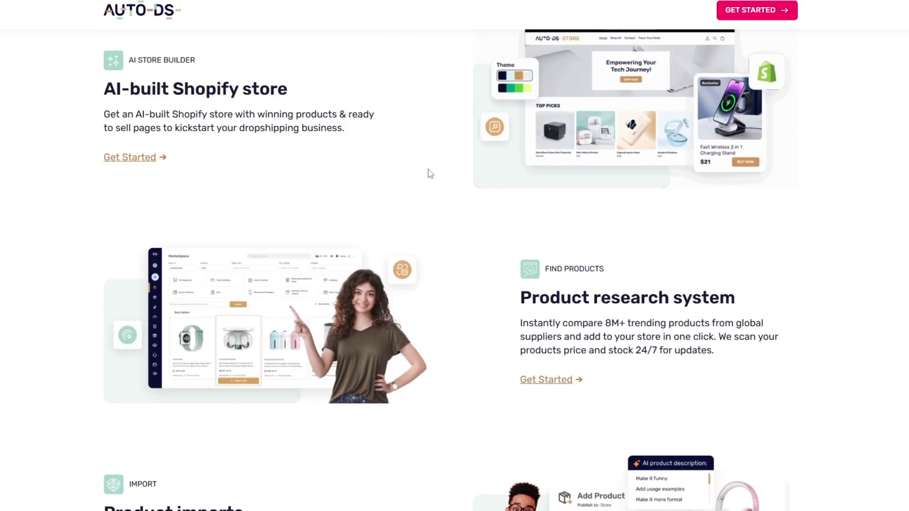
pyautogui.scroll(3, 430, 174)
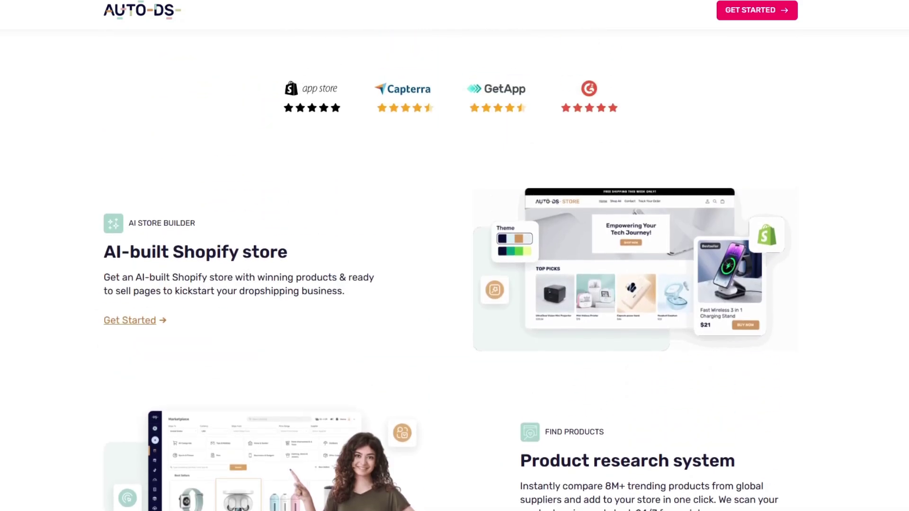
pyautogui.scroll(5, 451, 190)
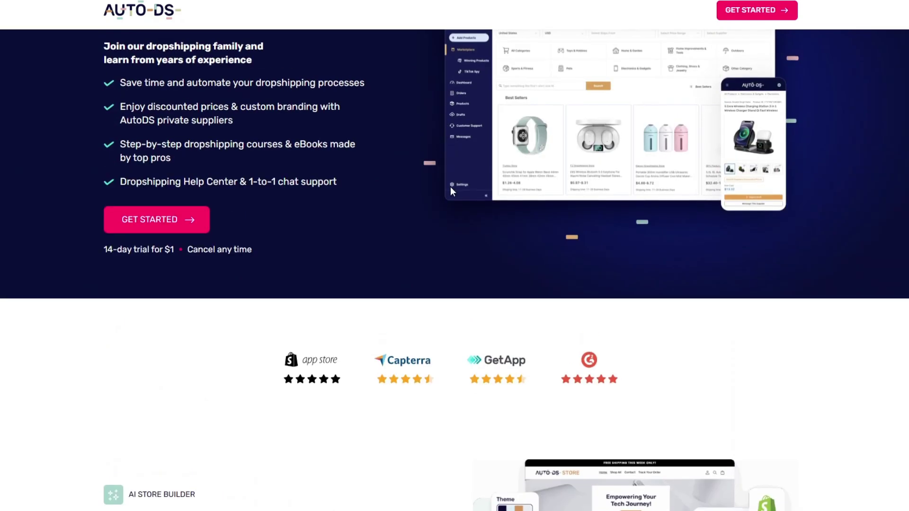
# Step: Examine the AutoDS order fulfilment, print on demand, product sourcing, live chat support and Rapidlaunch page builder sections
pyautogui.scroll(-4, 451, 191)
pyautogui.scroll(-14, 450, 190)
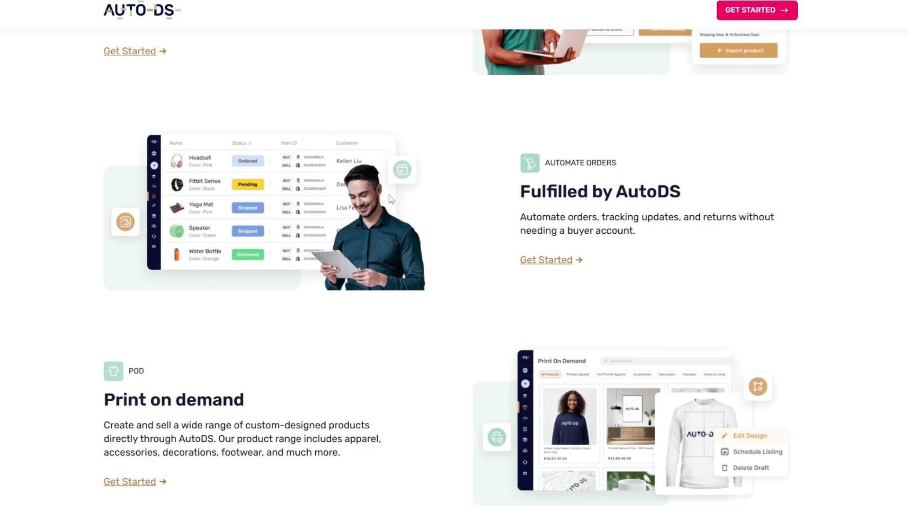
pyautogui.scroll(-5, 391, 199)
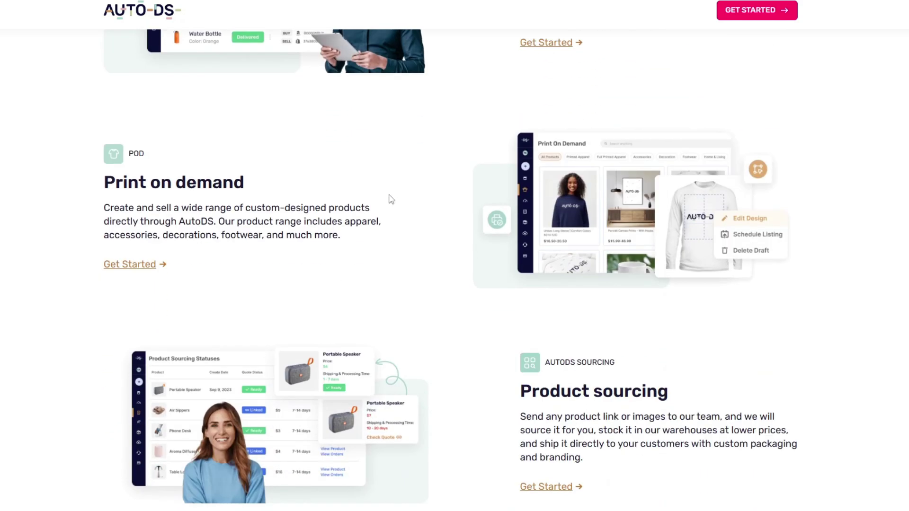
pyautogui.scroll(-4, 391, 199)
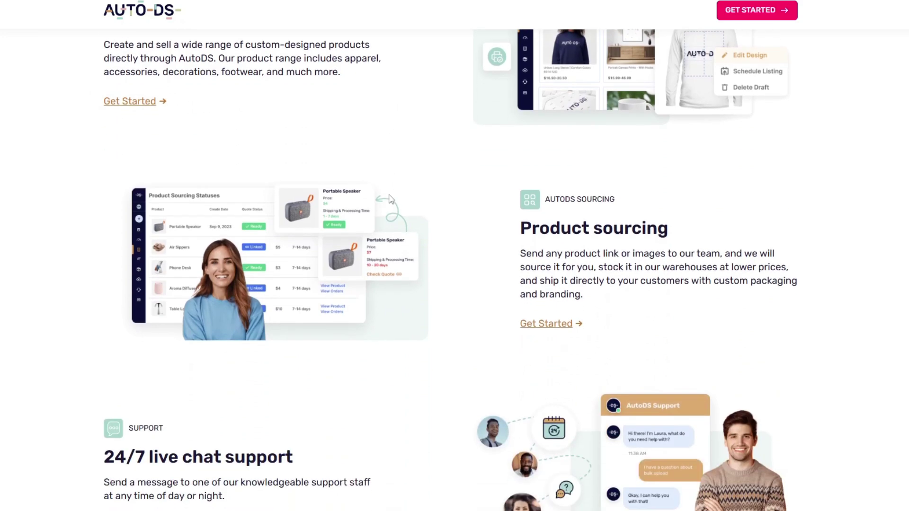
pyautogui.scroll(-6, 391, 199)
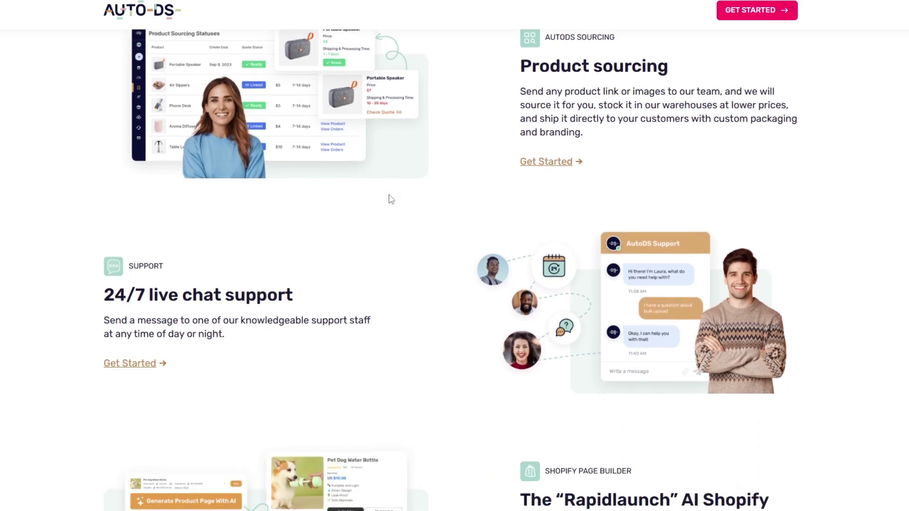
pyautogui.scroll(-4, 391, 198)
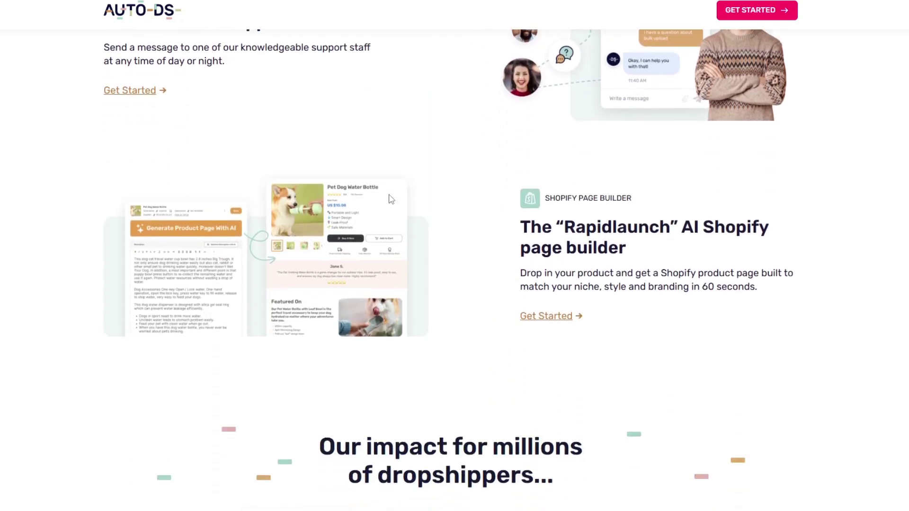
pyautogui.scroll(-1, 391, 199)
pyautogui.scroll(-1, 391, 199)
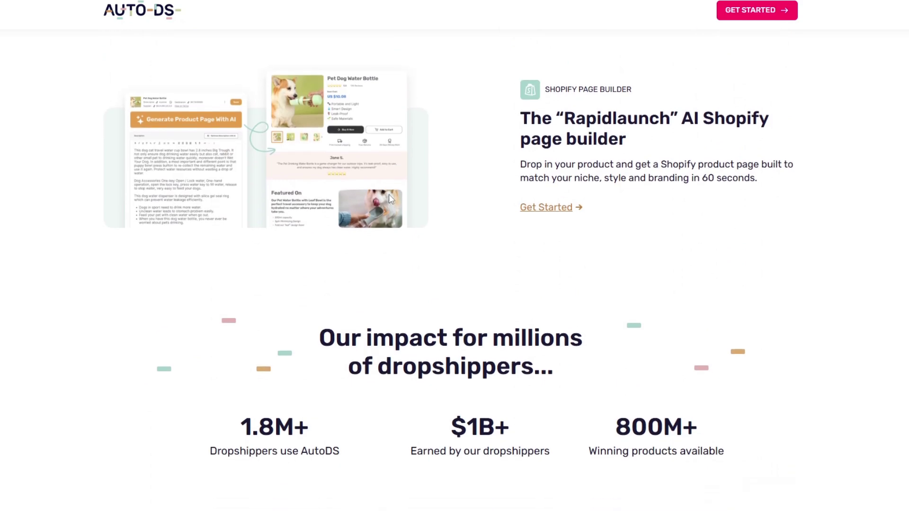
# Step: Look at the AutoDS dropshipper impact figures and the supported suppliers and selling marketplaces
pyautogui.scroll(-1, 391, 199)
pyautogui.scroll(-1, 391, 198)
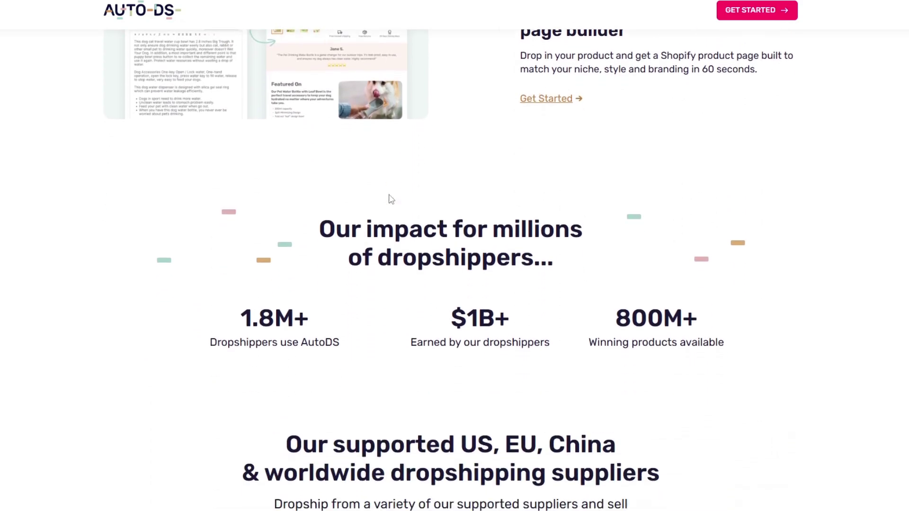
pyautogui.scroll(-1, 391, 198)
pyautogui.scroll(-2, 391, 199)
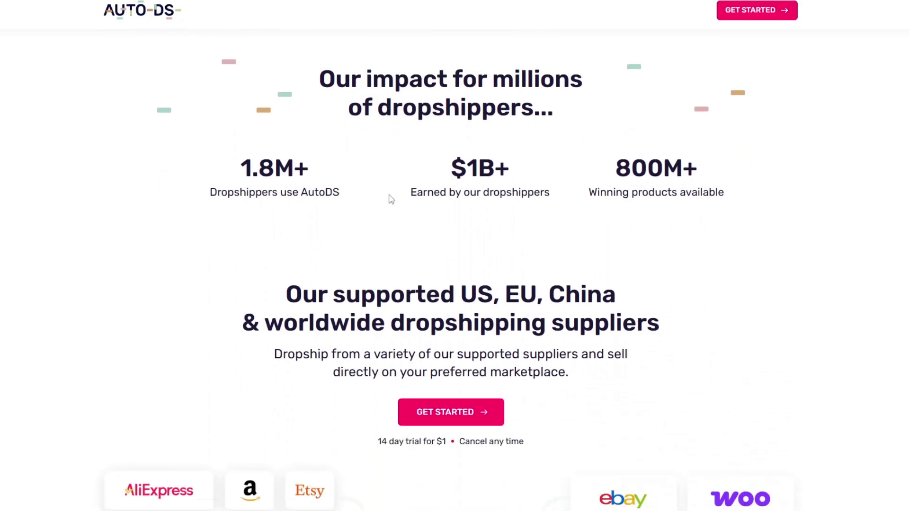
pyautogui.scroll(-4, 391, 198)
pyautogui.scroll(-7, 391, 199)
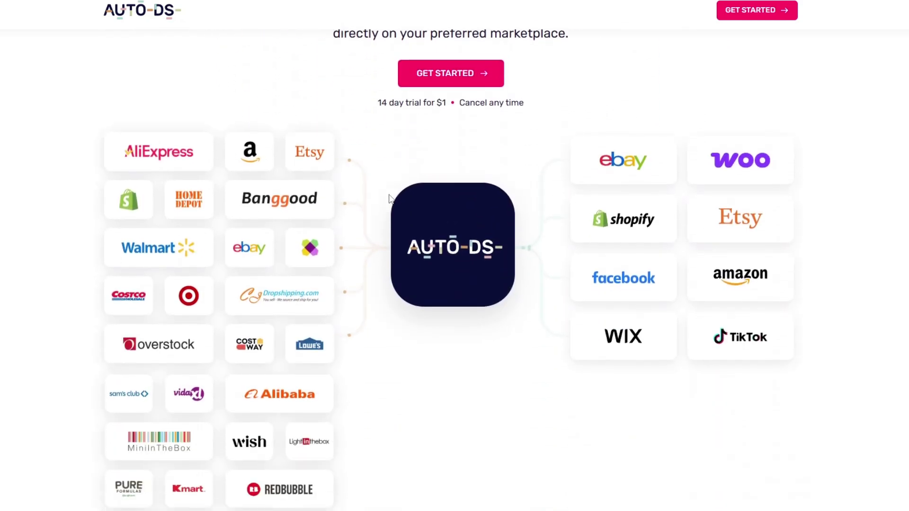
pyautogui.scroll(5, 391, 199)
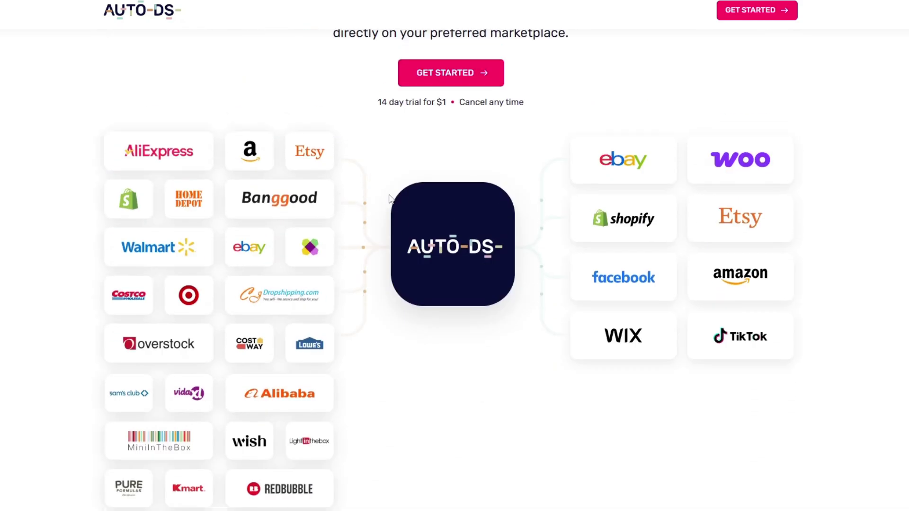
# Step: Go back over the AutoDS sections from the dropshipper impact figures to product sourcing and print on demand
pyautogui.scroll(4, 391, 199)
pyautogui.scroll(3, 391, 199)
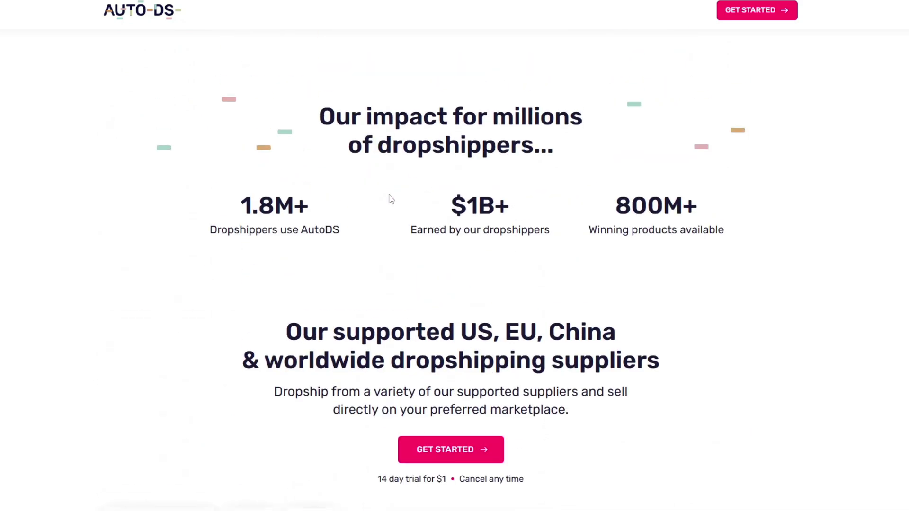
pyautogui.scroll(3, 391, 199)
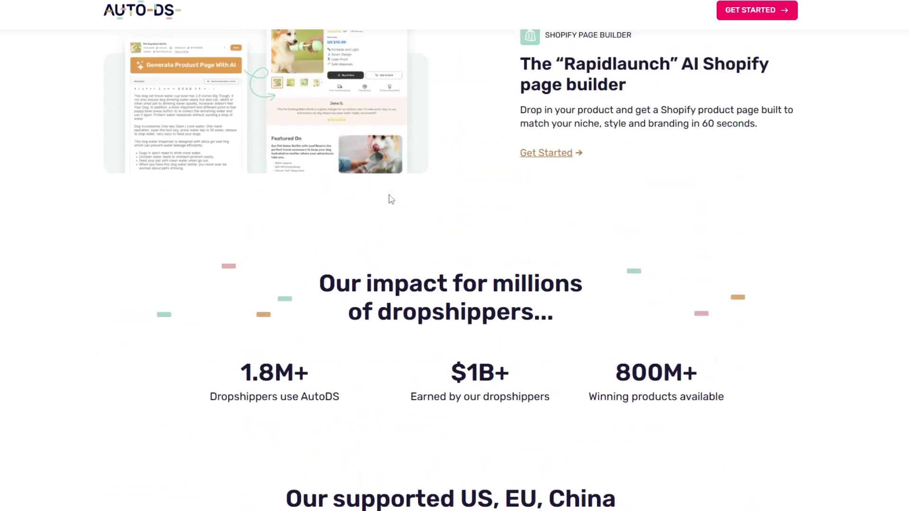
pyautogui.scroll(5, 391, 199)
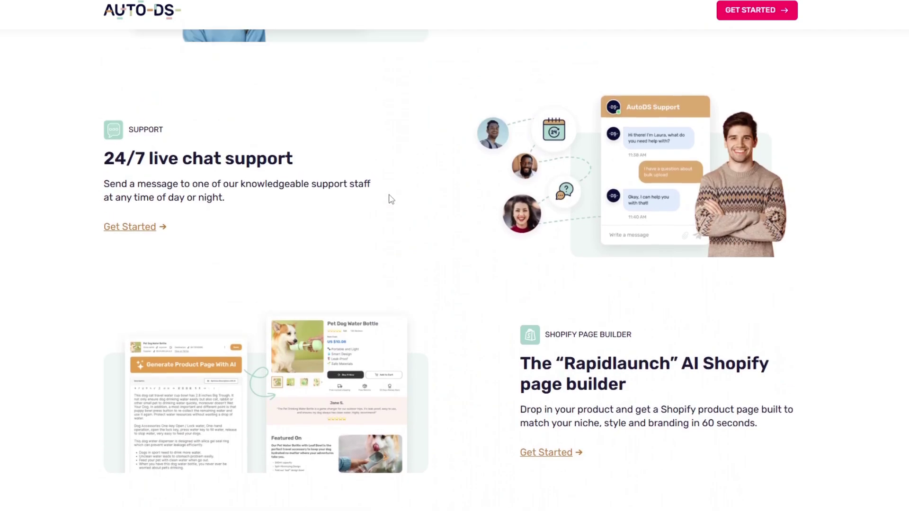
pyautogui.scroll(5, 391, 199)
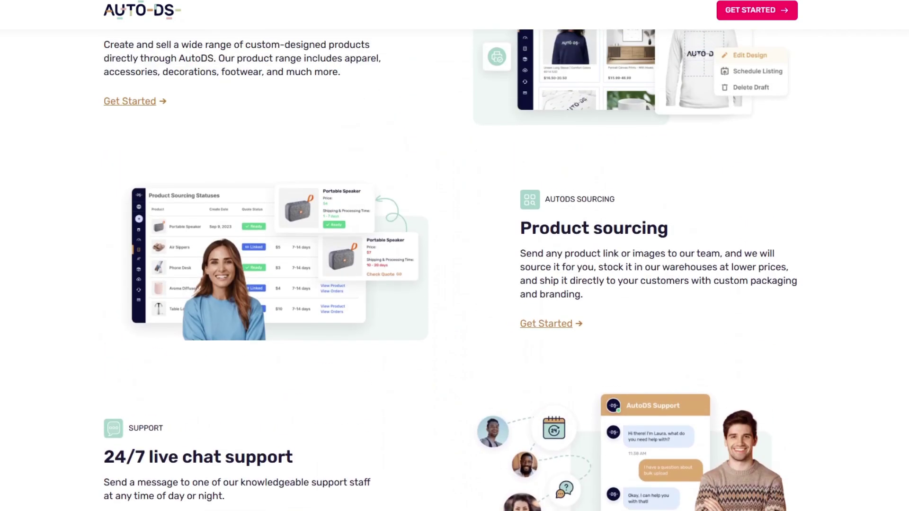
pyautogui.scroll(10, 469, 128)
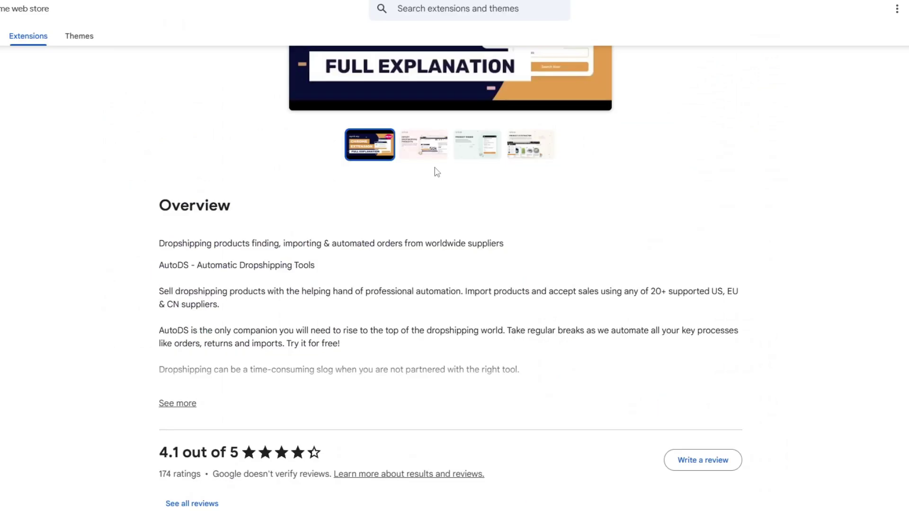
# Step: Examine the AutoDS - Dropshipping Helper web store listing from its heading and overview through ratings and details to privacy and related extensions
pyautogui.scroll(4, 490, 219)
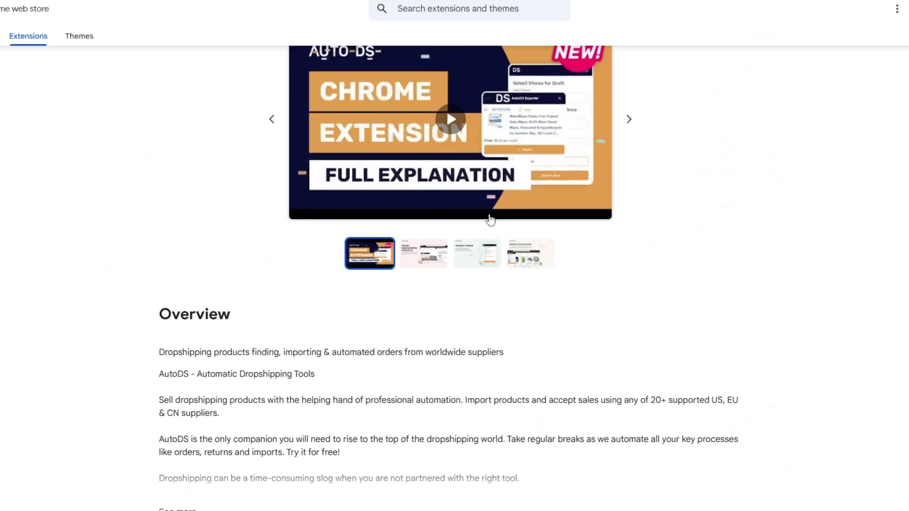
pyautogui.scroll(2, 490, 218)
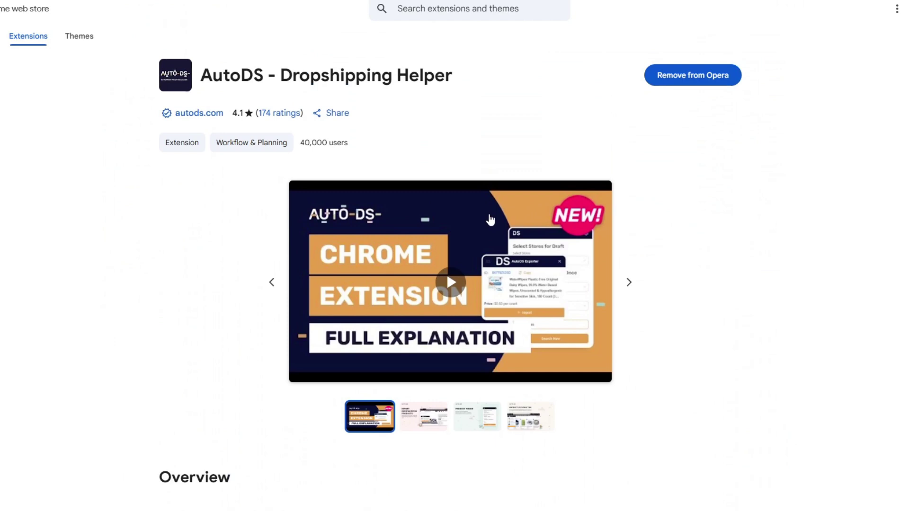
pyautogui.scroll(-3, 490, 219)
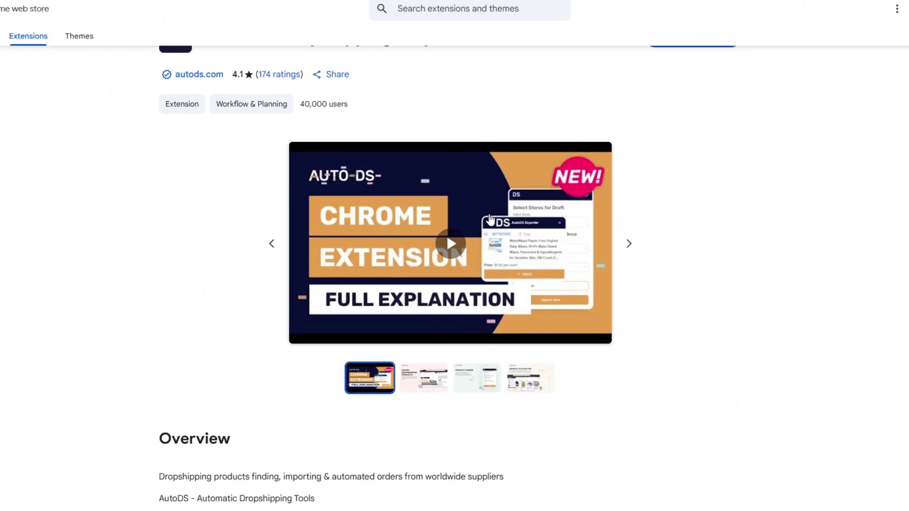
pyautogui.scroll(-5, 490, 219)
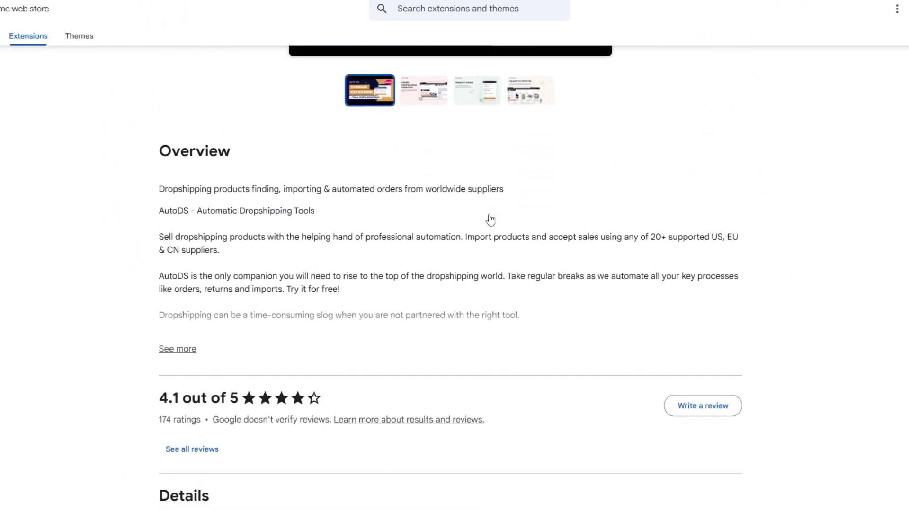
pyautogui.scroll(-7, 490, 219)
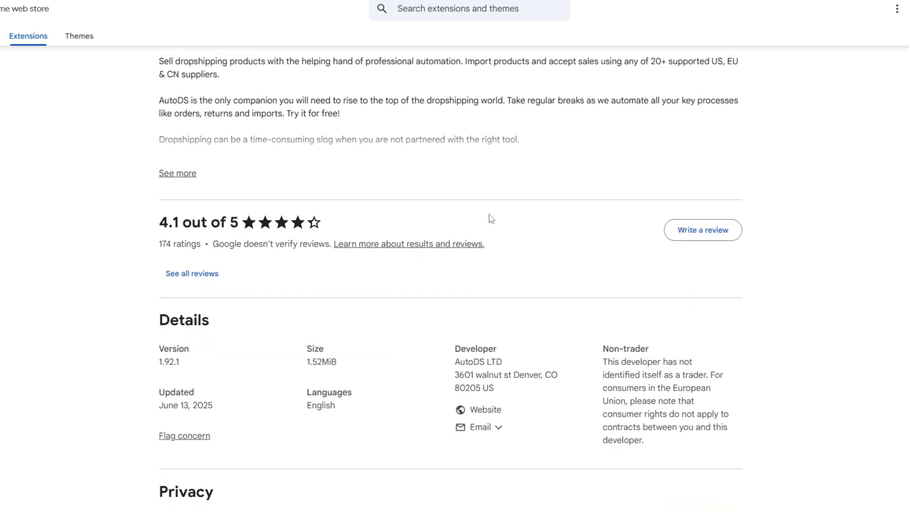
pyautogui.scroll(-6, 490, 218)
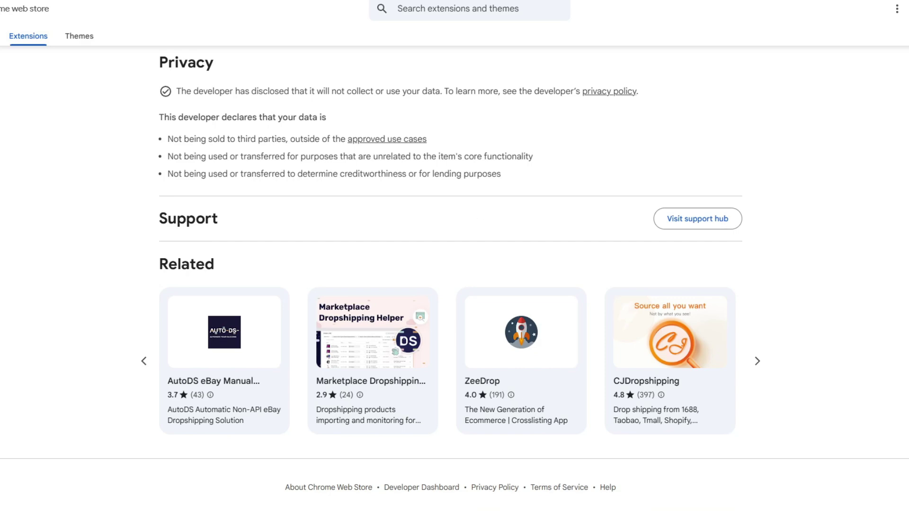
# Step: Go back over the extension listing's privacy, details, ratings and overview sections to its heading
pyautogui.scroll(5, 457, 160)
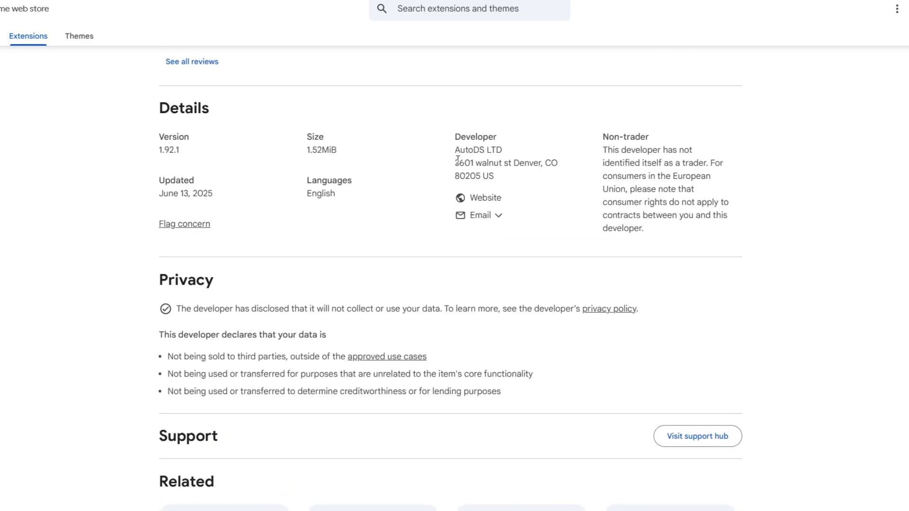
pyautogui.scroll(2, 457, 159)
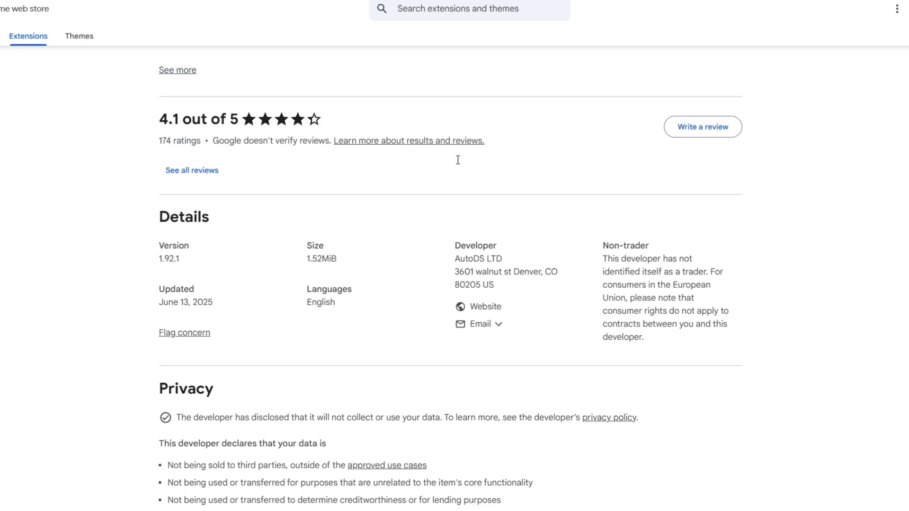
pyautogui.scroll(5, 458, 160)
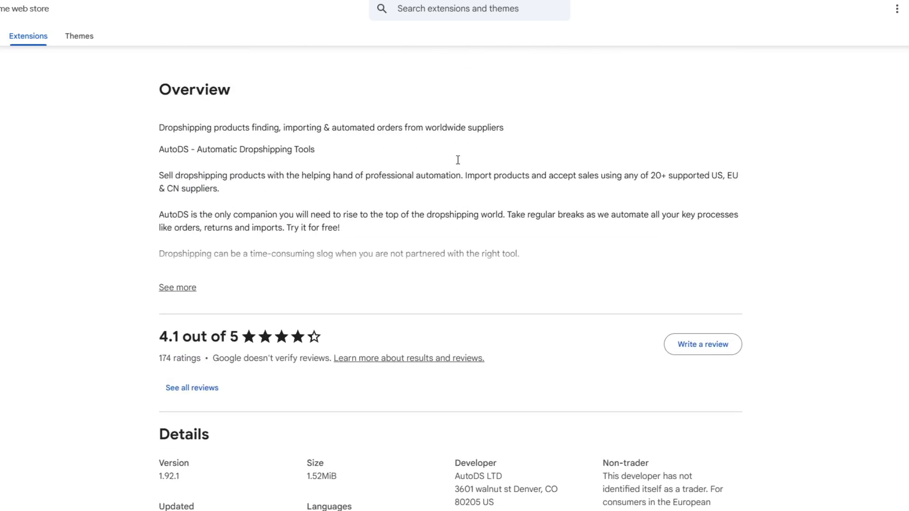
pyautogui.scroll(3, 458, 159)
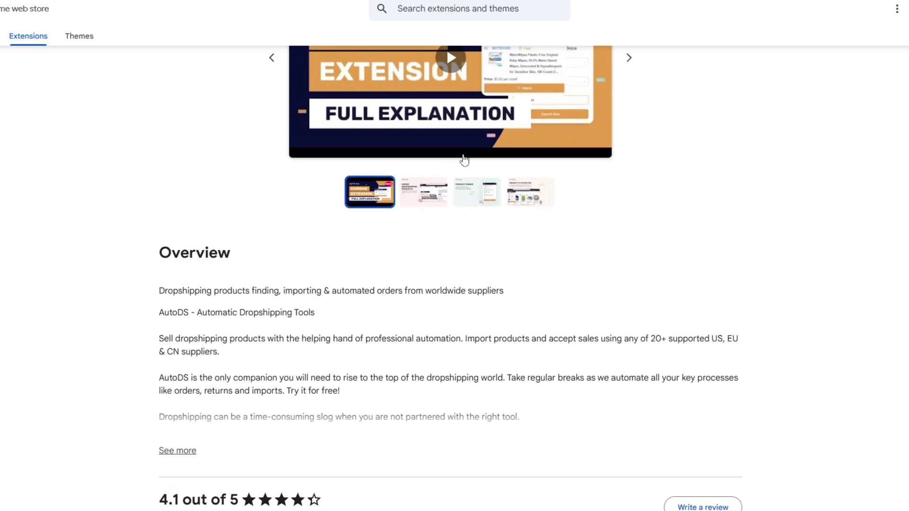
pyautogui.scroll(4, 464, 159)
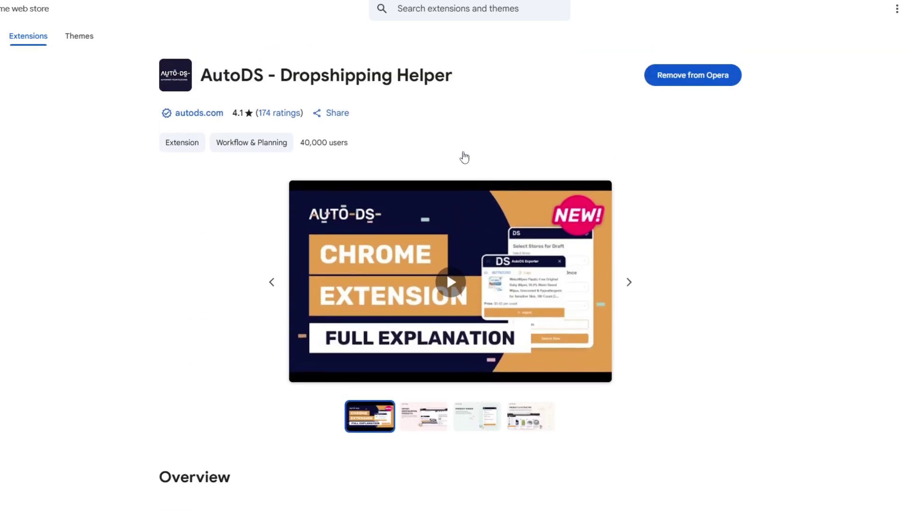
# Step: Switch to the AutoDS website and examine the product imports, order fulfilment, print on demand and product sourcing sections
pyautogui.scroll(-5, 464, 158)
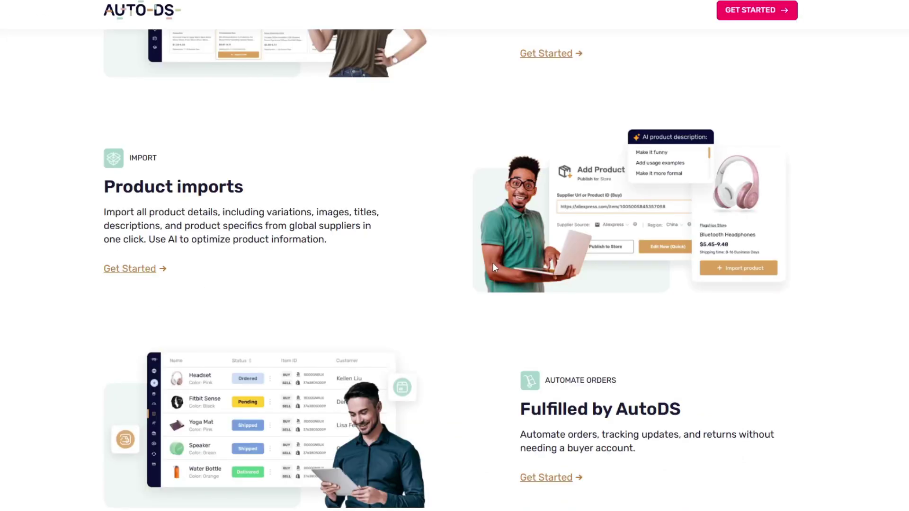
pyautogui.scroll(-1, 493, 262)
pyautogui.scroll(-2, 448, 252)
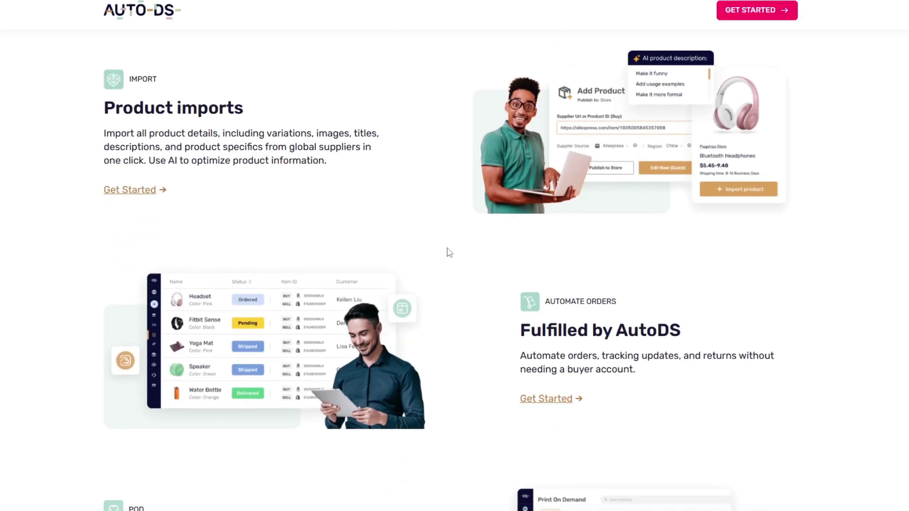
pyautogui.scroll(-1, 449, 252)
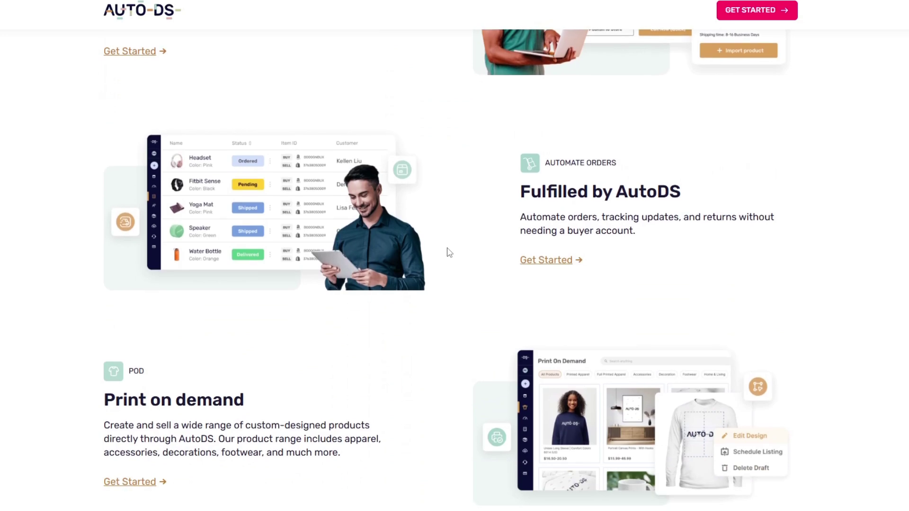
pyautogui.scroll(-2, 448, 252)
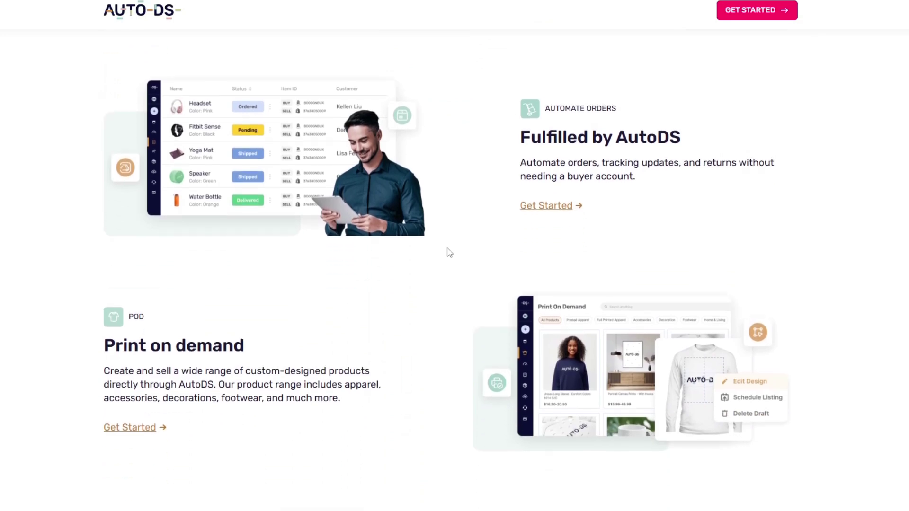
pyautogui.scroll(-1, 448, 252)
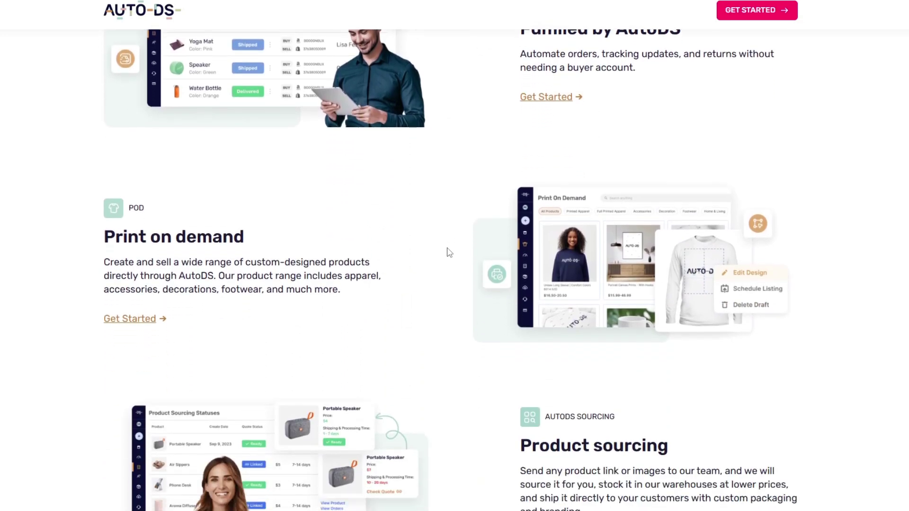
pyautogui.scroll(-2, 449, 252)
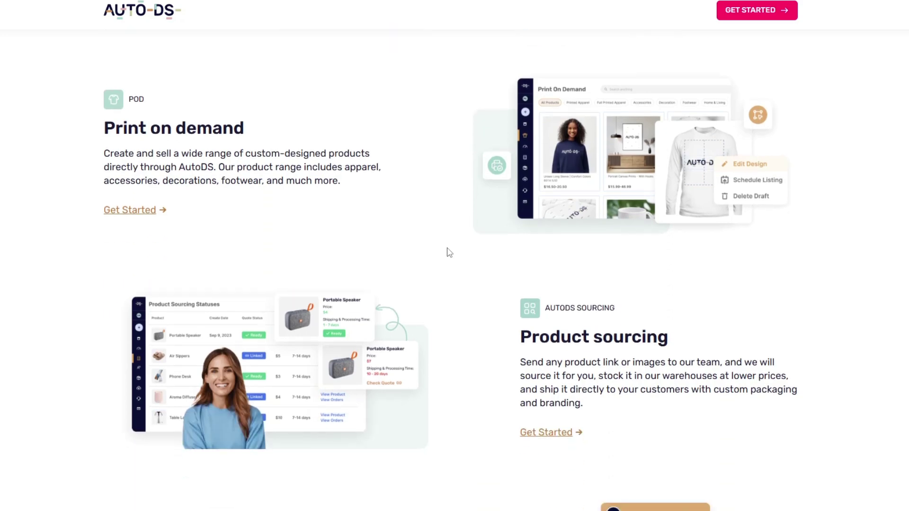
pyautogui.scroll(-1, 448, 251)
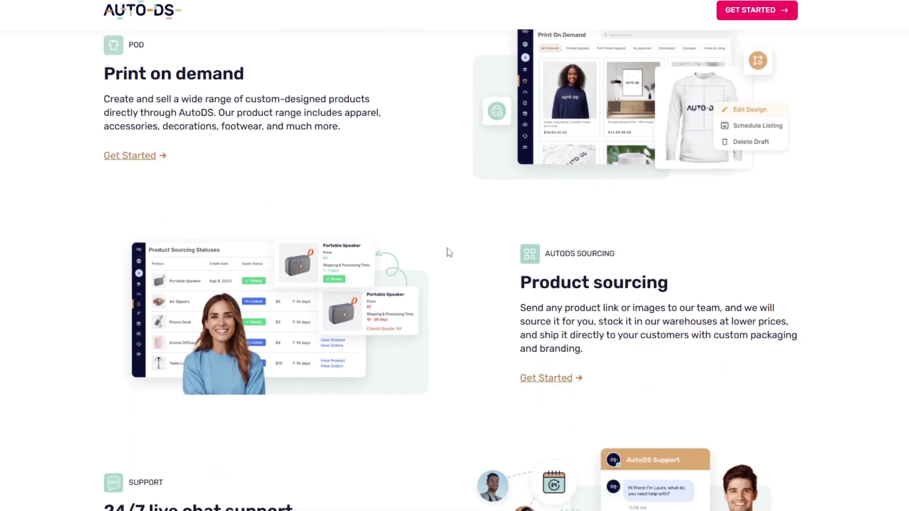
# Step: Read on through product sourcing, 24/7 live chat support and the Rapidlaunch page builder to the dropshipper impact figures
pyautogui.scroll(-1, 449, 252)
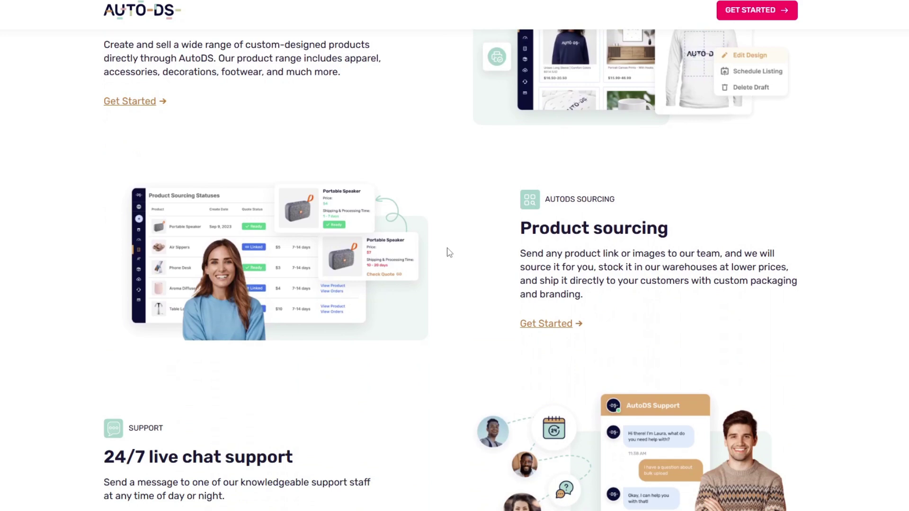
pyautogui.scroll(-2, 448, 252)
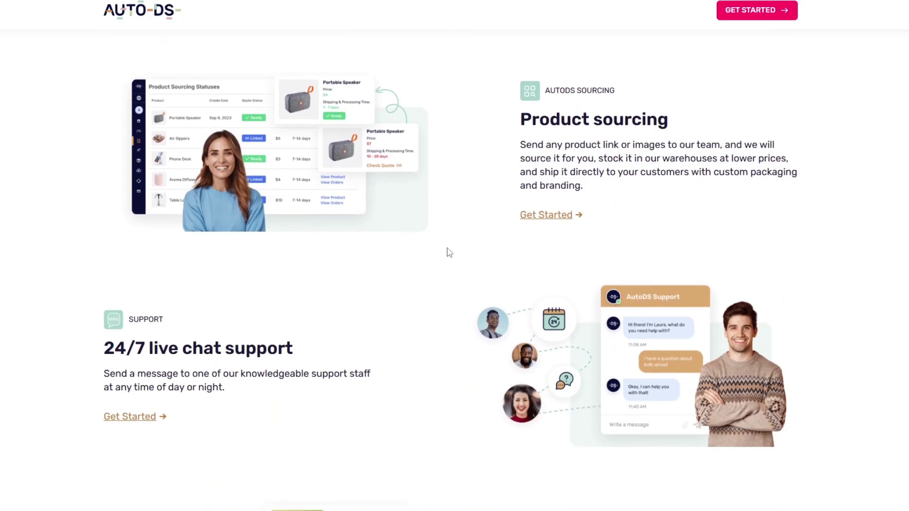
pyautogui.scroll(-2, 449, 251)
pyautogui.scroll(-1, 449, 252)
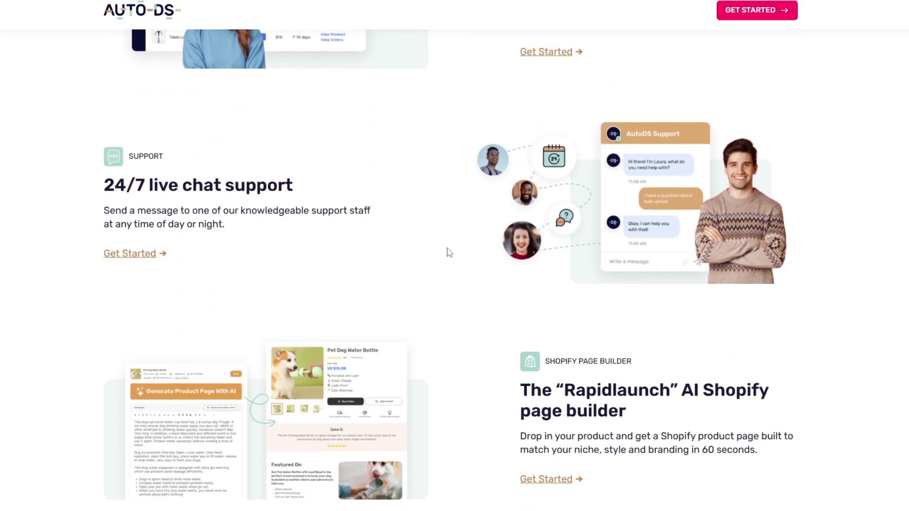
pyautogui.scroll(-1, 448, 252)
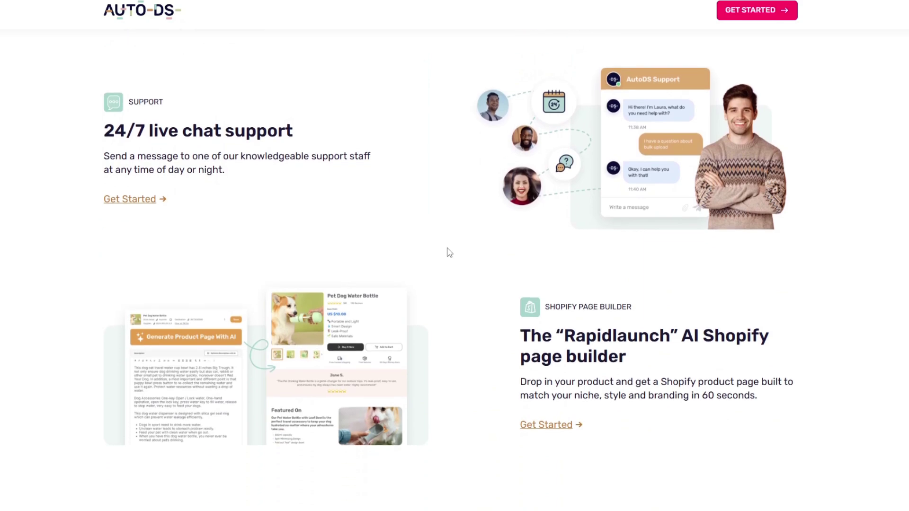
pyautogui.scroll(-2, 448, 252)
pyautogui.scroll(-7, 449, 252)
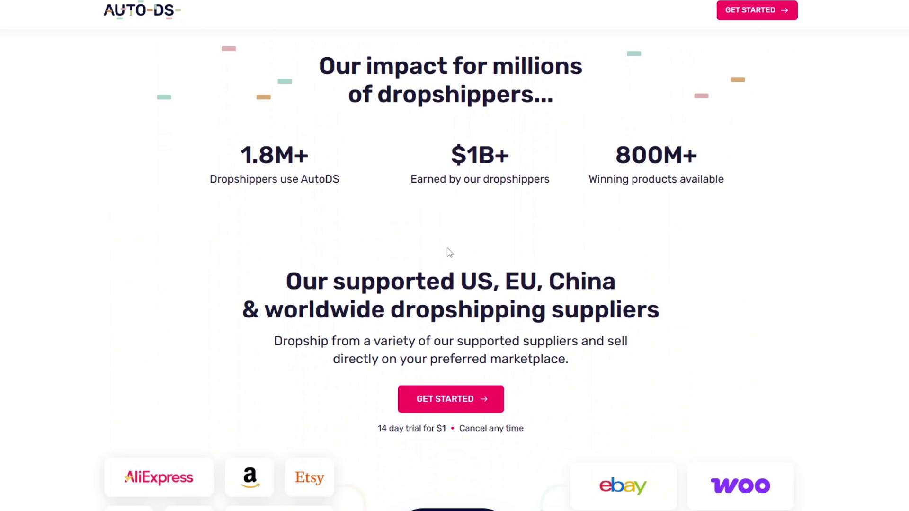
# Step: Go back from the dropshipper impact figures over the page builder, support, sourcing and fulfilment sections to product imports
pyautogui.scroll(7, 449, 252)
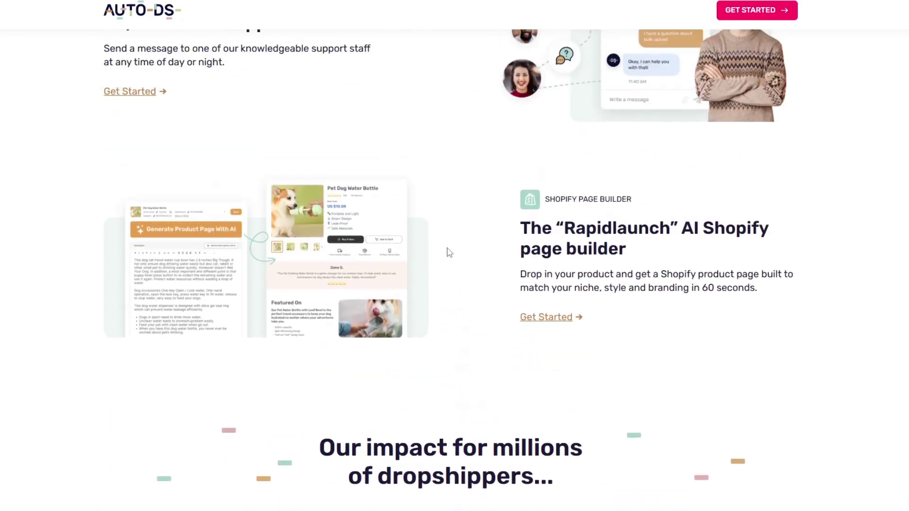
pyautogui.scroll(4, 449, 252)
pyautogui.scroll(3, 450, 253)
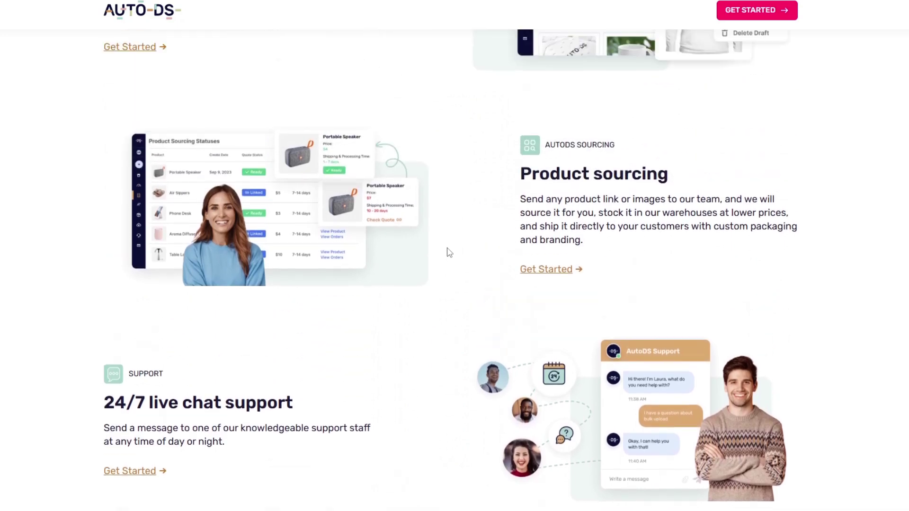
pyautogui.scroll(2, 449, 252)
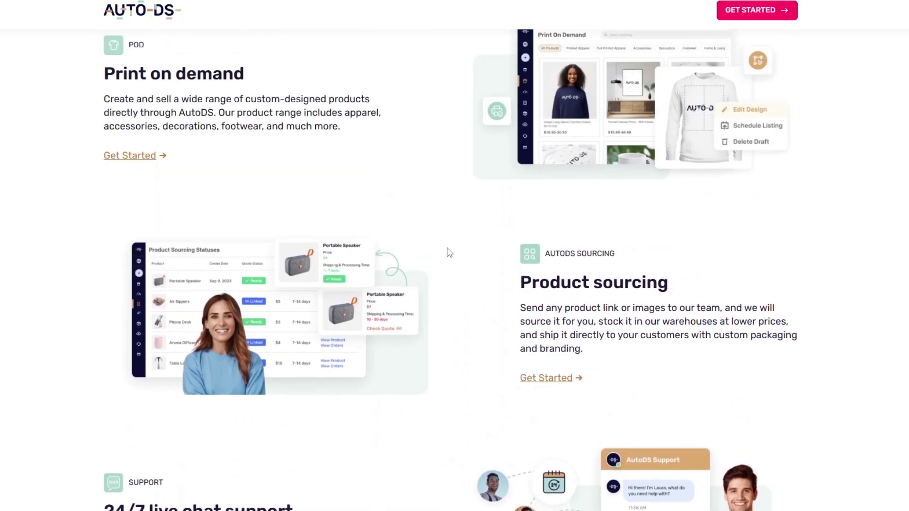
pyautogui.scroll(1, 449, 253)
pyautogui.scroll(9, 449, 253)
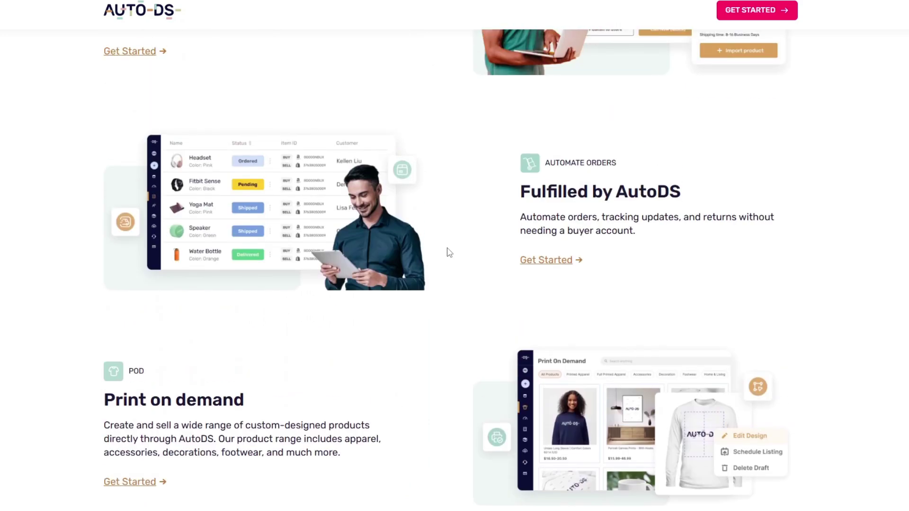
pyautogui.scroll(1, 450, 252)
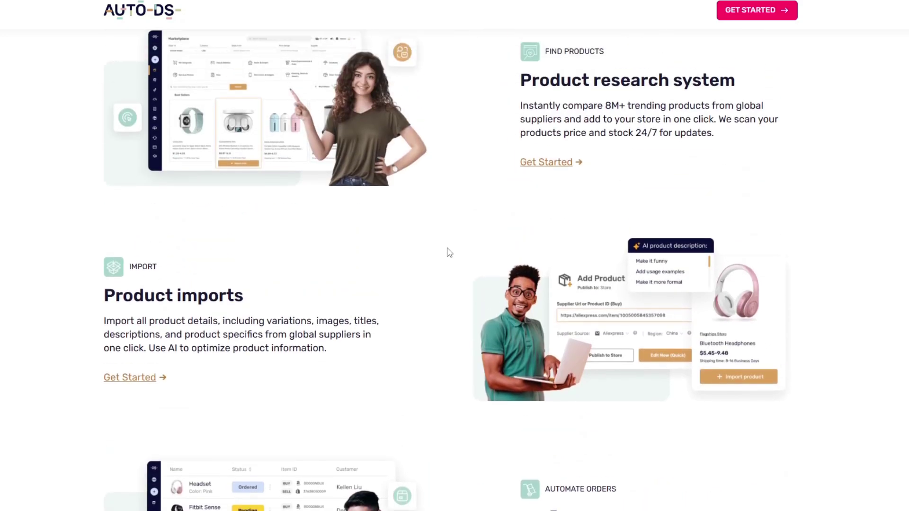
# Step: Review the product research system and AI-built Shopify store sections, returning to the AutoDS page's introduction
pyautogui.scroll(2, 448, 246)
pyautogui.scroll(3, 449, 246)
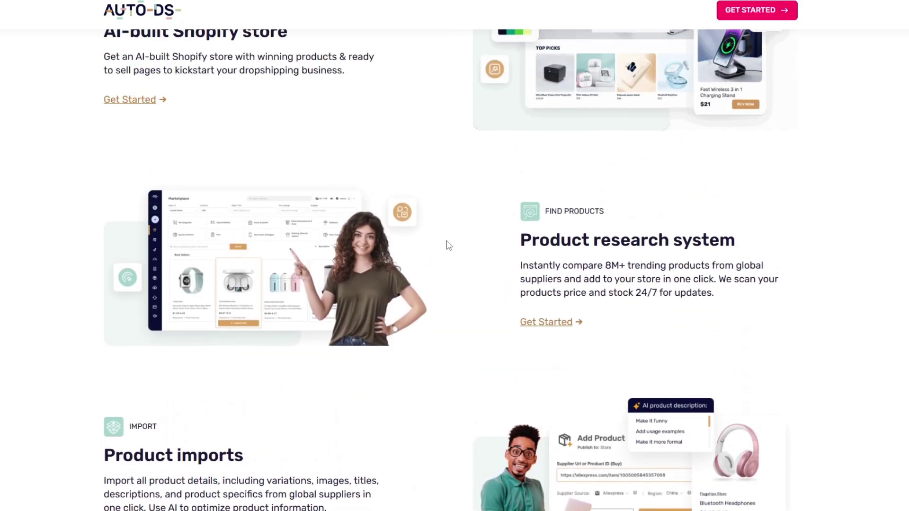
pyautogui.scroll(3, 450, 246)
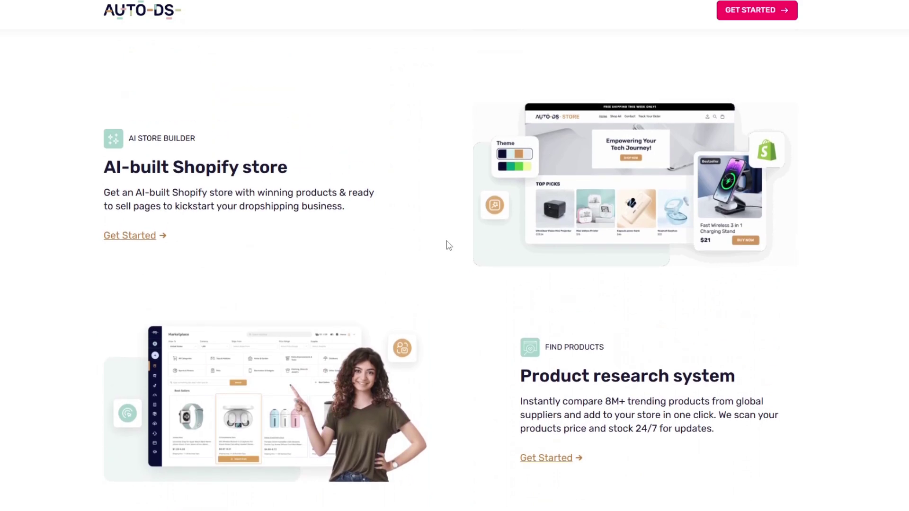
pyautogui.scroll(3, 449, 246)
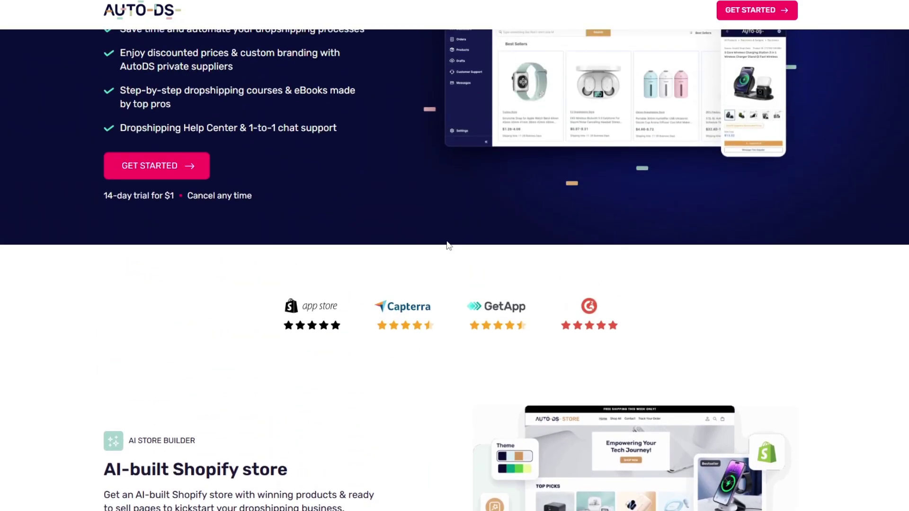
pyautogui.scroll(3, 449, 246)
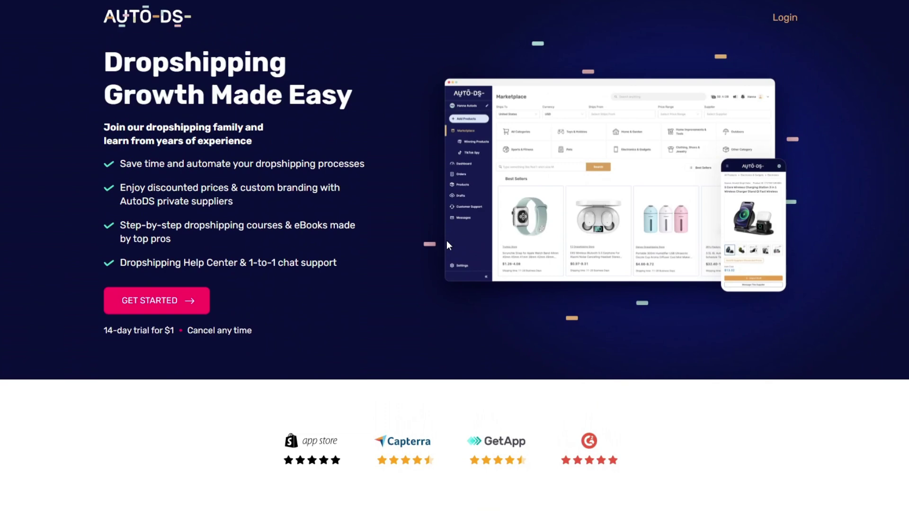
# Step: Look at the AutoDS review platform ratings and the AI-built Shopify store section below the introduction
pyautogui.scroll(-2, 448, 244)
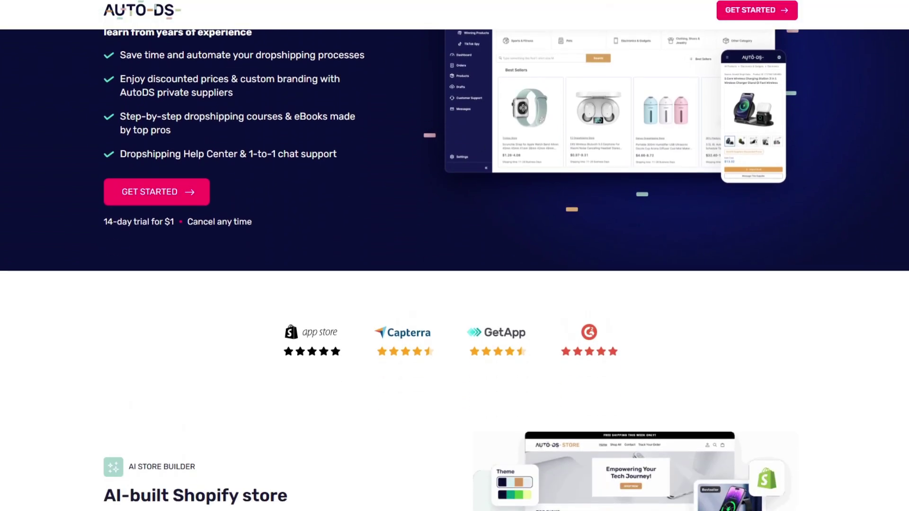
pyautogui.scroll(-2, 526, 157)
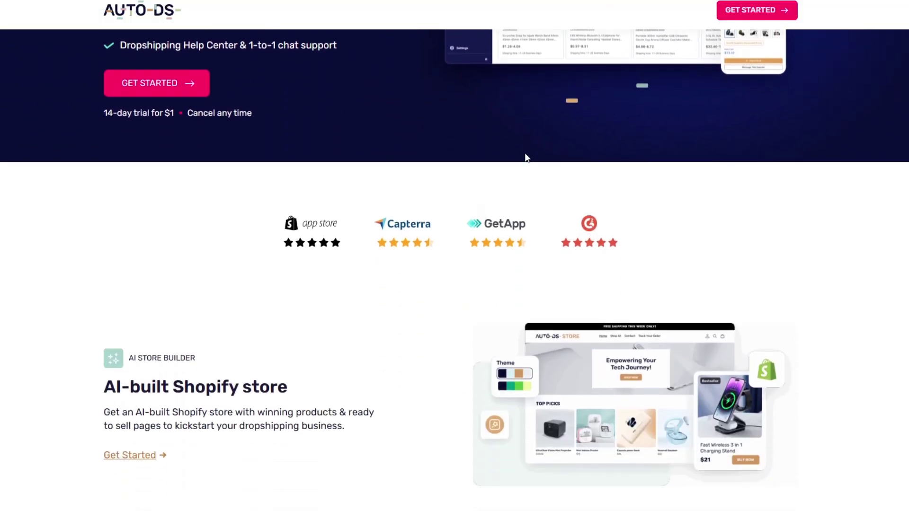
pyautogui.scroll(-1, 525, 158)
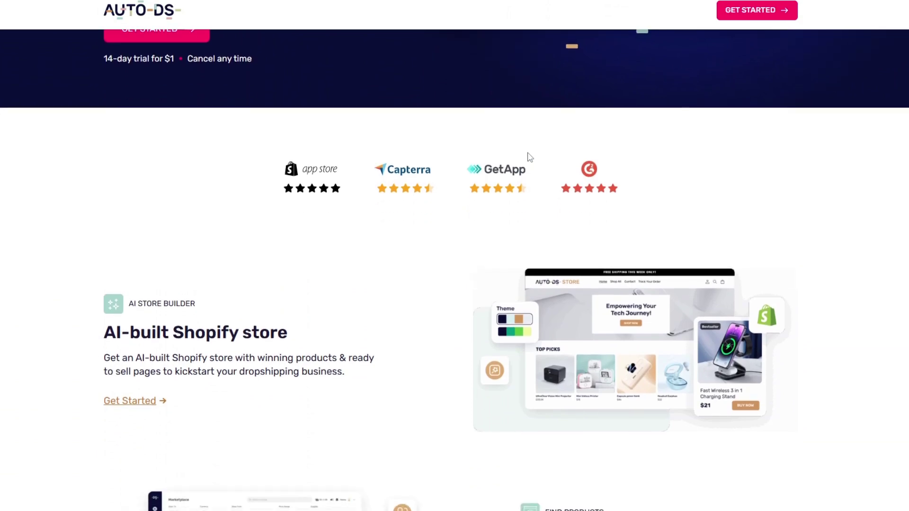
# Step: Read the AutoDS sections from the AI-built Shopify store through product research, imports and order fulfilment to print on demand
pyautogui.scroll(-4, 529, 157)
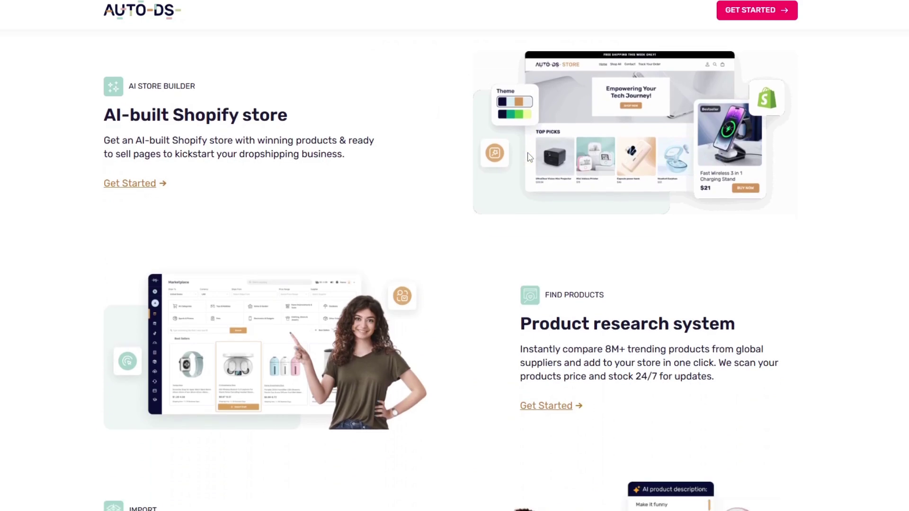
pyautogui.scroll(-1, 529, 157)
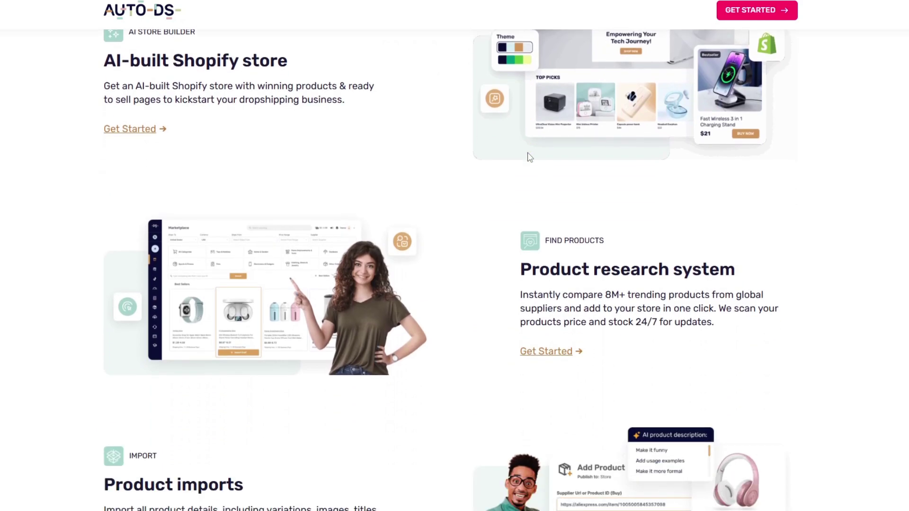
pyautogui.scroll(-1, 530, 158)
pyautogui.scroll(-5, 530, 158)
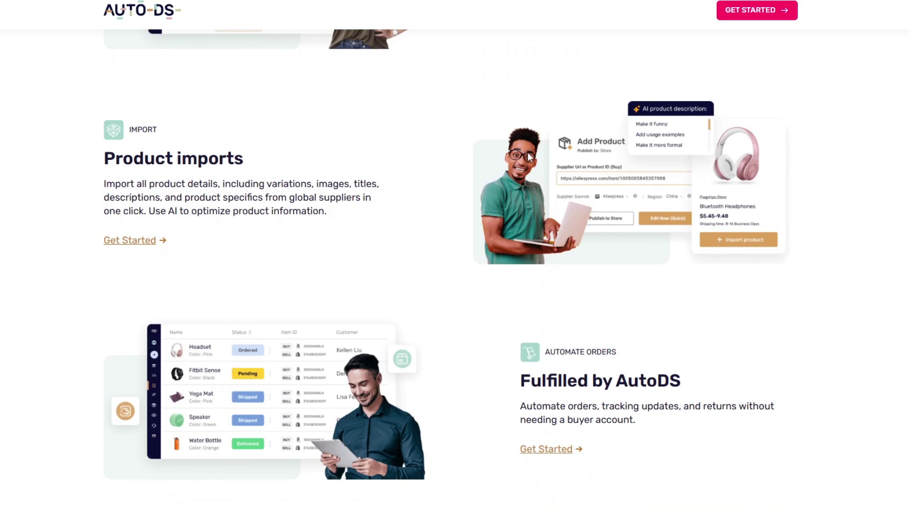
pyautogui.scroll(-1, 529, 156)
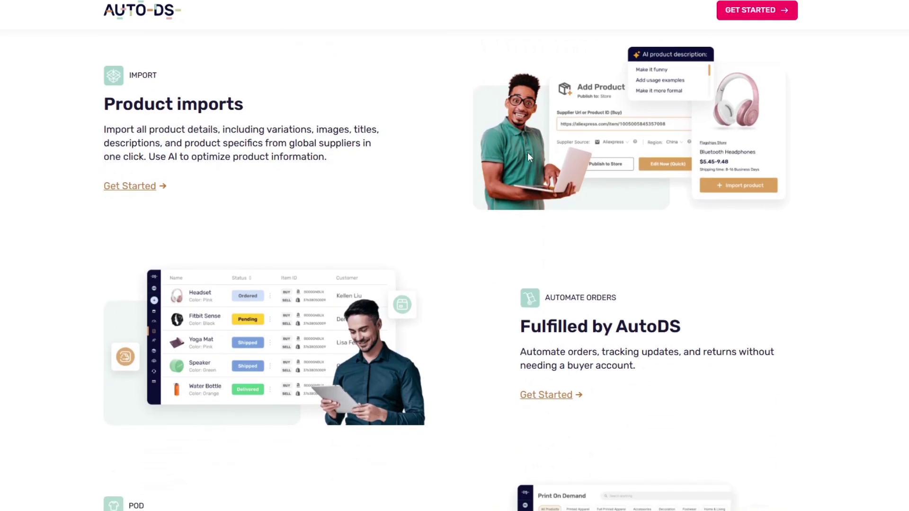
pyautogui.scroll(-1, 529, 157)
pyautogui.scroll(-6, 529, 158)
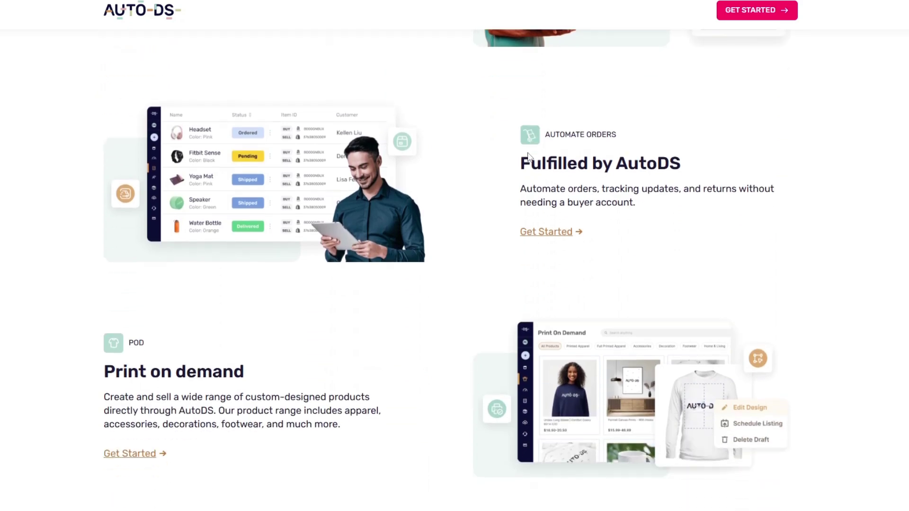
pyautogui.scroll(-2, 528, 153)
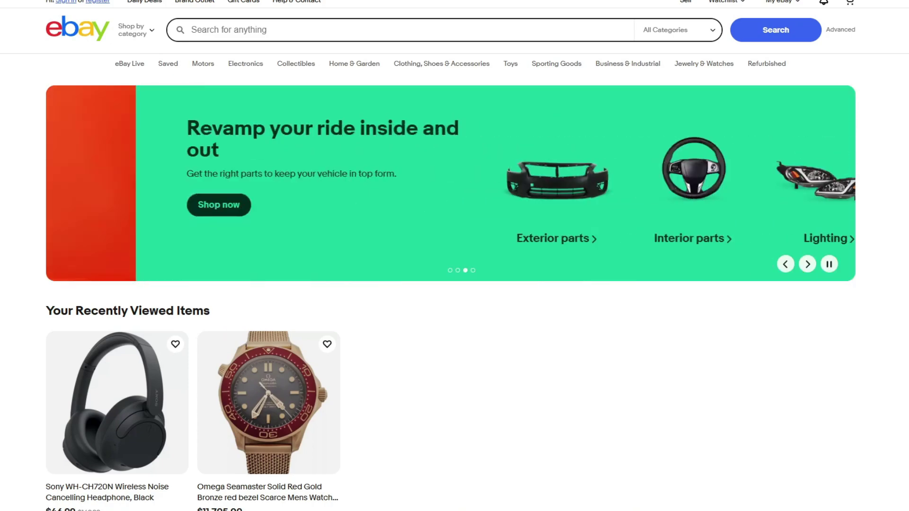
# Step: Look through the eBay home page's recently viewed items and its recommended wristwatches and headphones, down to the trending kicks
pyautogui.scroll(-3, 371, 163)
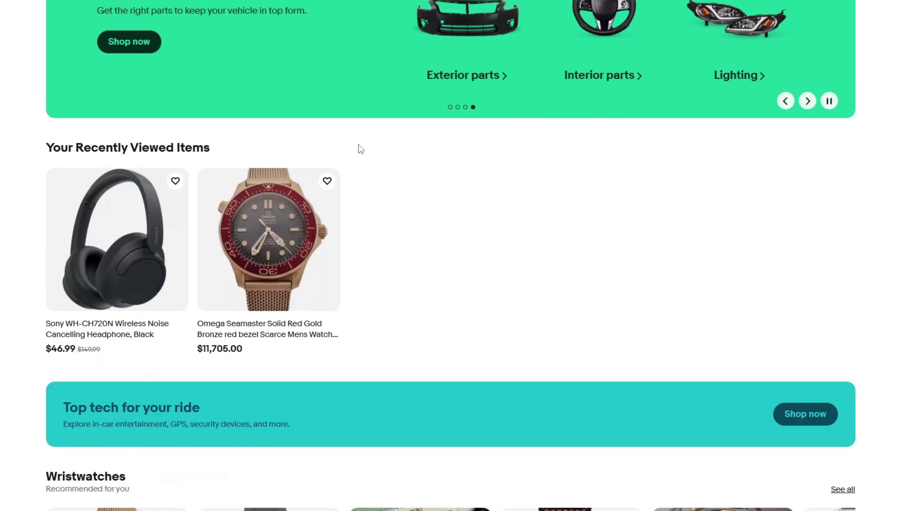
pyautogui.scroll(-2, 359, 149)
pyautogui.scroll(-2, 364, 110)
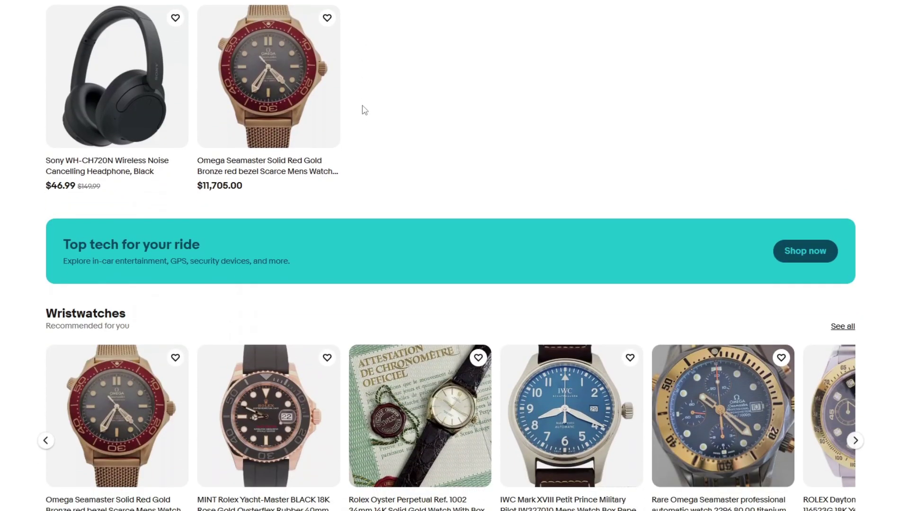
pyautogui.scroll(-1, 364, 110)
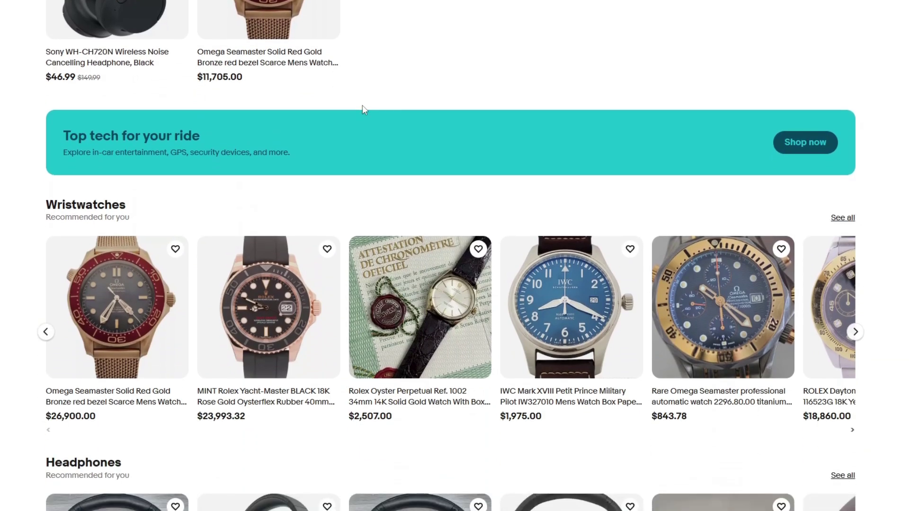
pyautogui.scroll(-1, 365, 110)
pyautogui.scroll(-1, 365, 111)
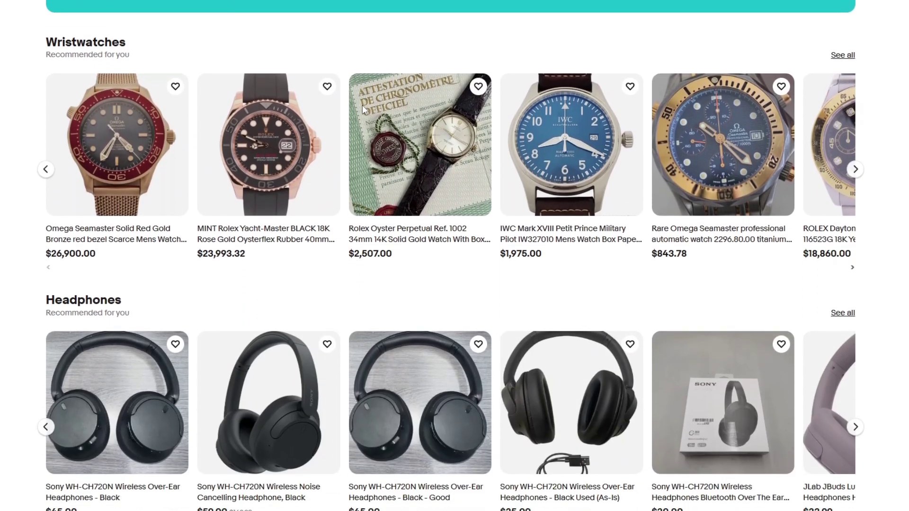
pyautogui.scroll(-1, 365, 111)
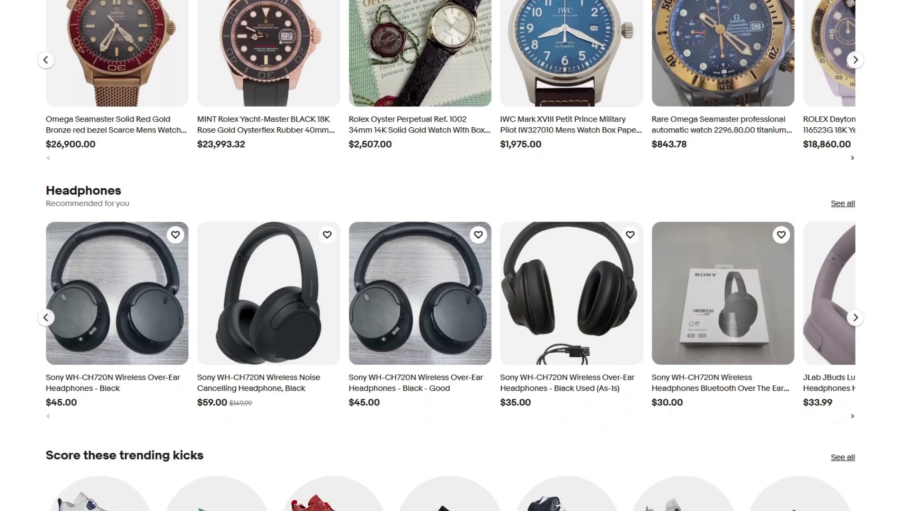
pyautogui.scroll(-3, 365, 110)
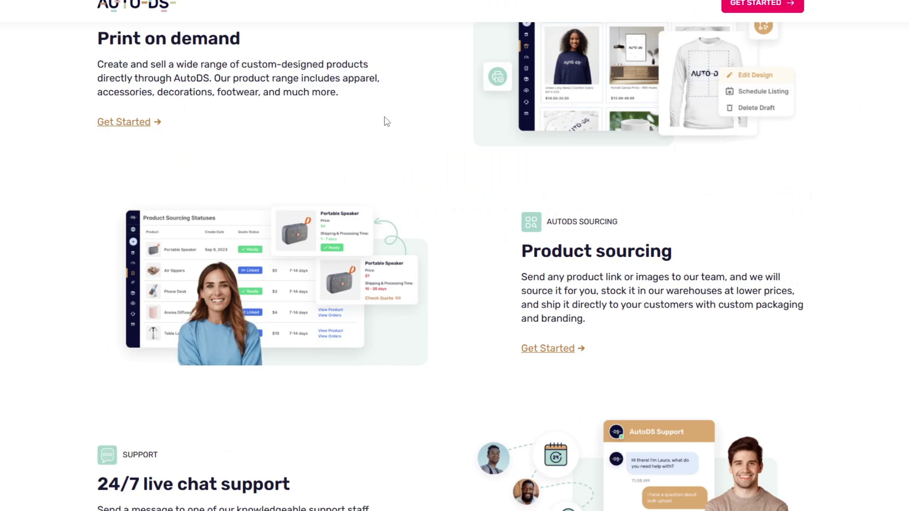
# Step: Review the AutoDS product sourcing, live chat support and Rapidlaunch page builder sections, down to the impact figures
pyautogui.scroll(-3, 505, 118)
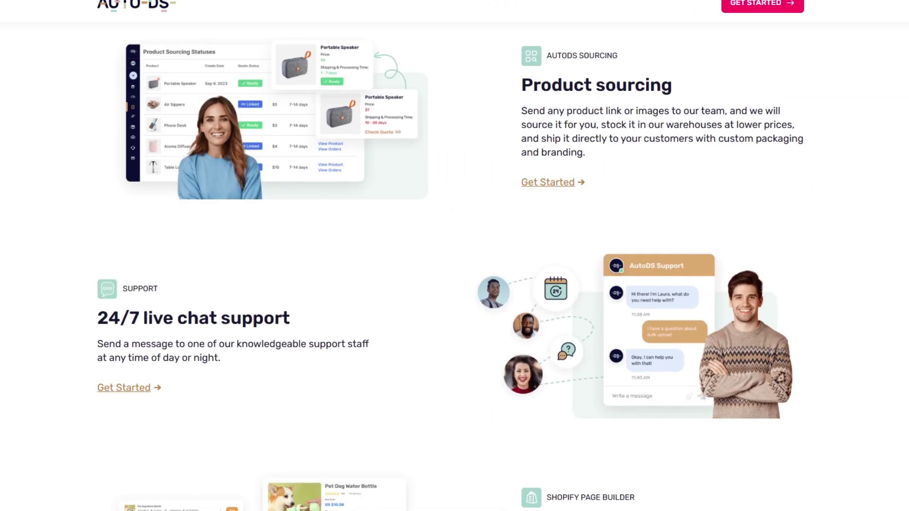
pyautogui.scroll(-3, 578, 133)
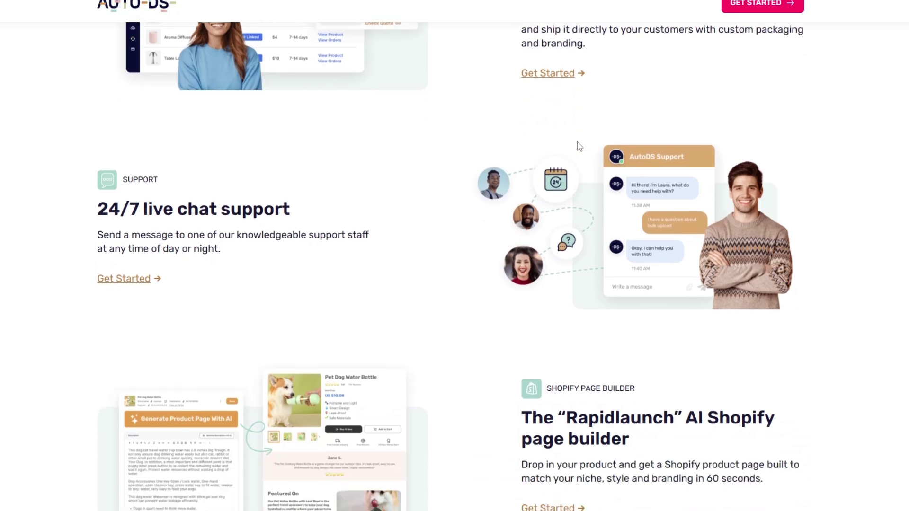
pyautogui.scroll(-3, 578, 146)
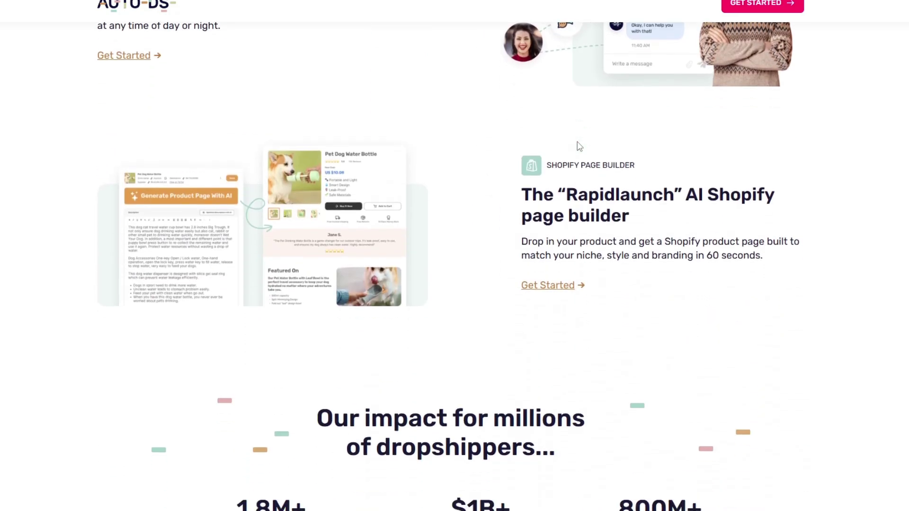
pyautogui.scroll(-2, 580, 146)
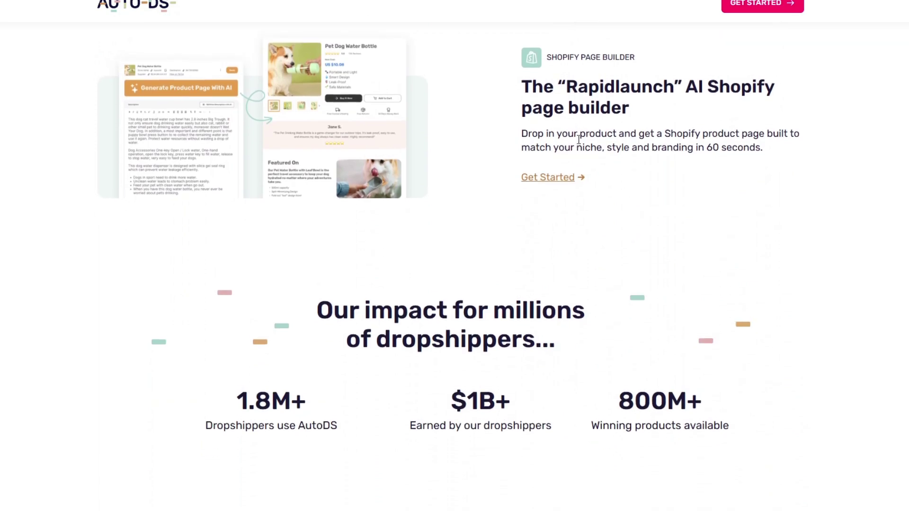
# Step: Return from the impact figures past live chat support, fulfilment and product imports to the AI-built Shopify store section
pyautogui.scroll(5, 578, 141)
pyautogui.scroll(10, 578, 144)
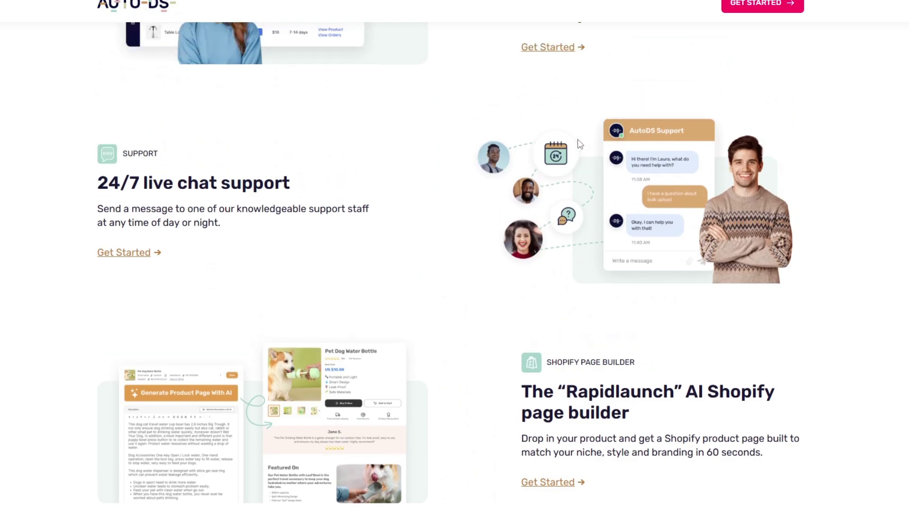
pyautogui.scroll(3, 579, 144)
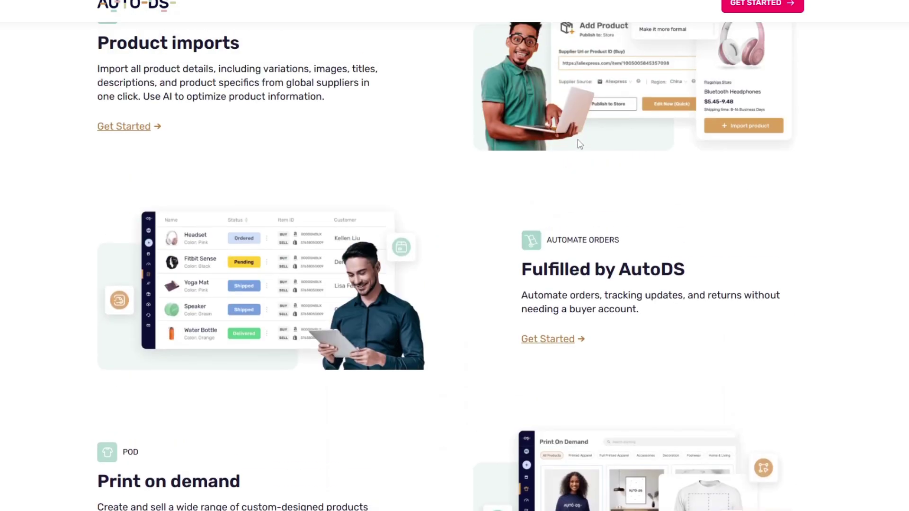
pyautogui.scroll(2, 580, 143)
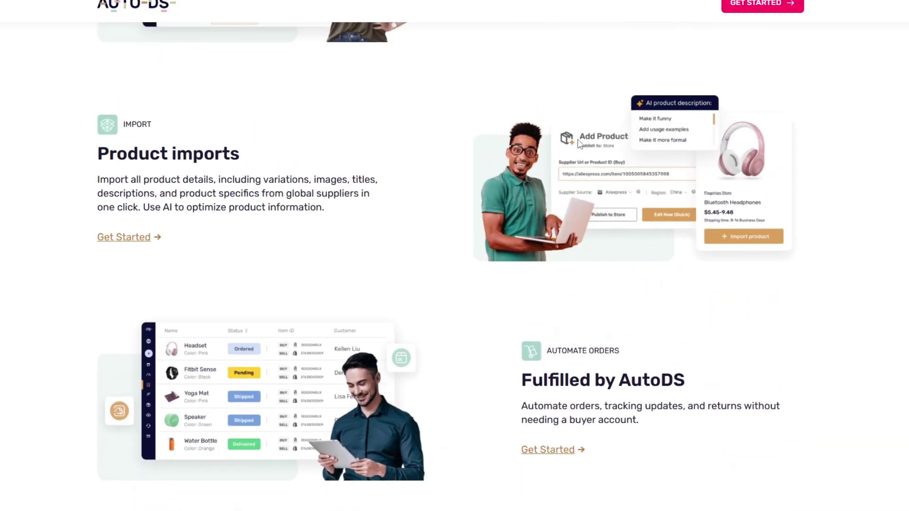
pyautogui.scroll(8, 578, 142)
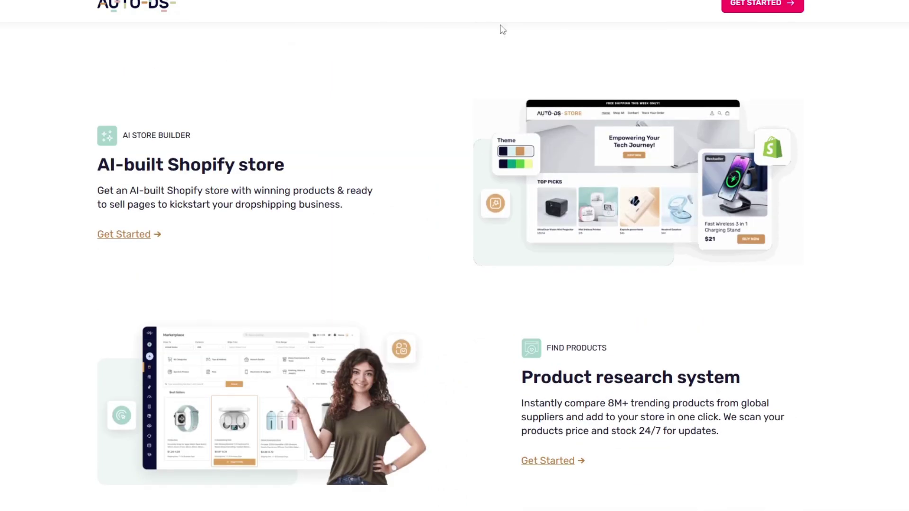